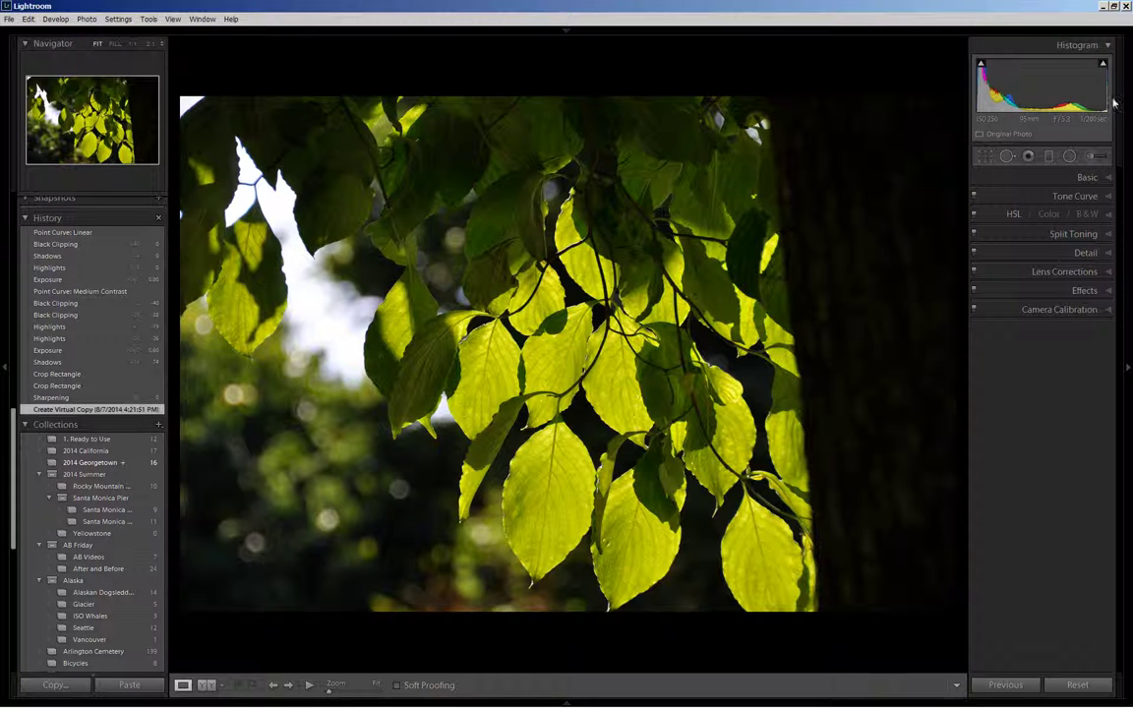
Crop in from the top-right corner to trim the dark trunk and top edge, then apply the crop
left_click(985, 156)
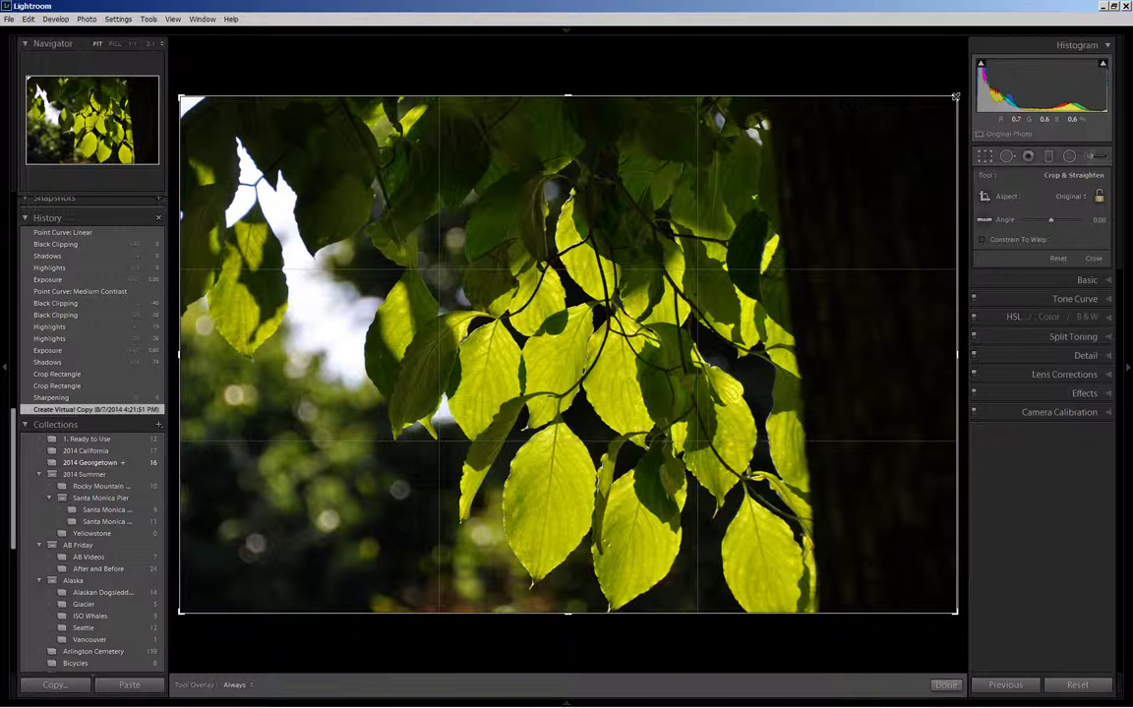
left_click_drag(955, 97, 870, 179)
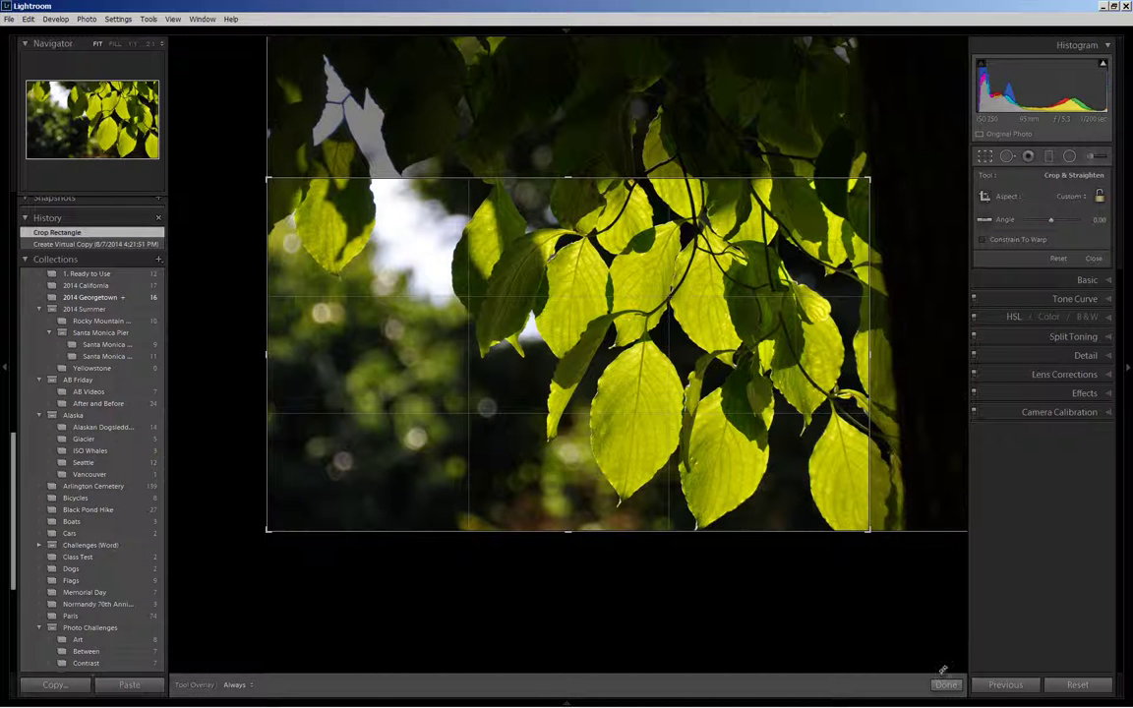
left_click(945, 686)
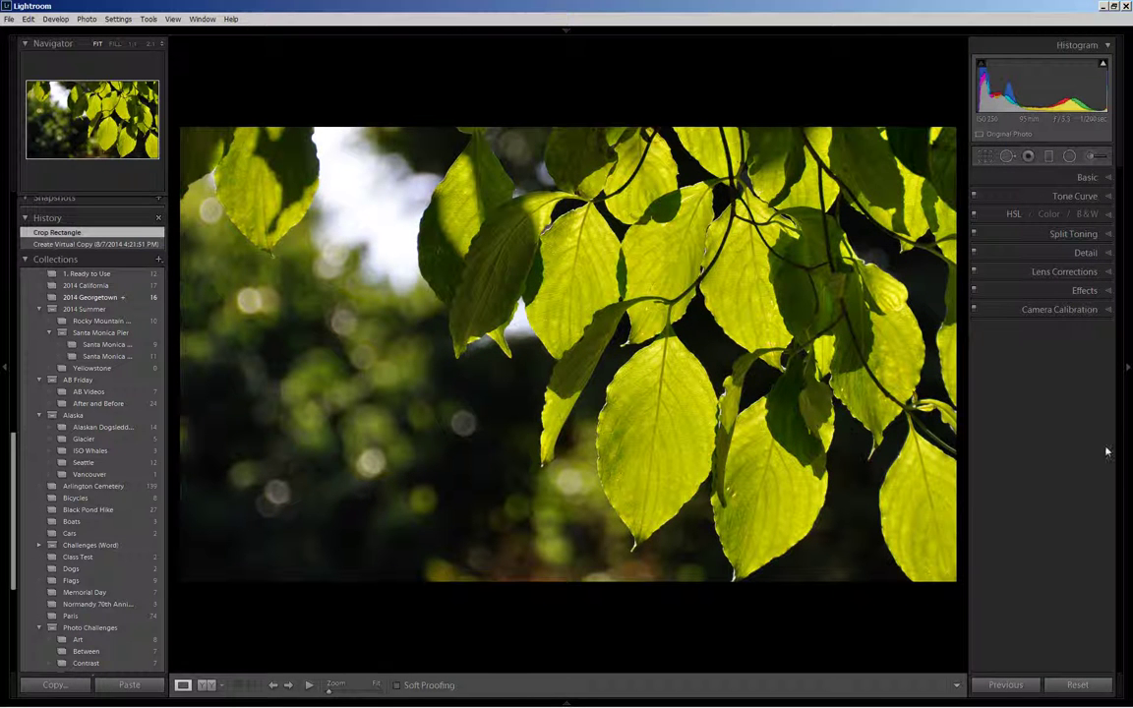
In the Basic panel, set Exposure to +0.60 and Shadows to +74
left_click(1107, 177)
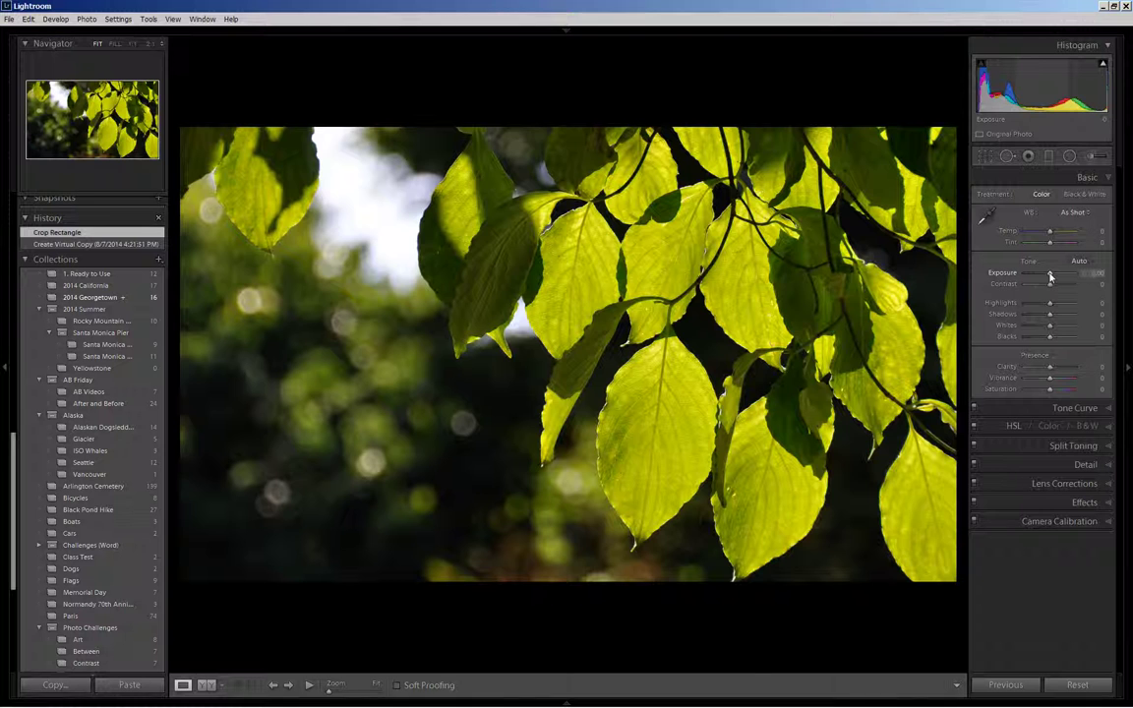
left_click_drag(1050, 277, 1053, 278)
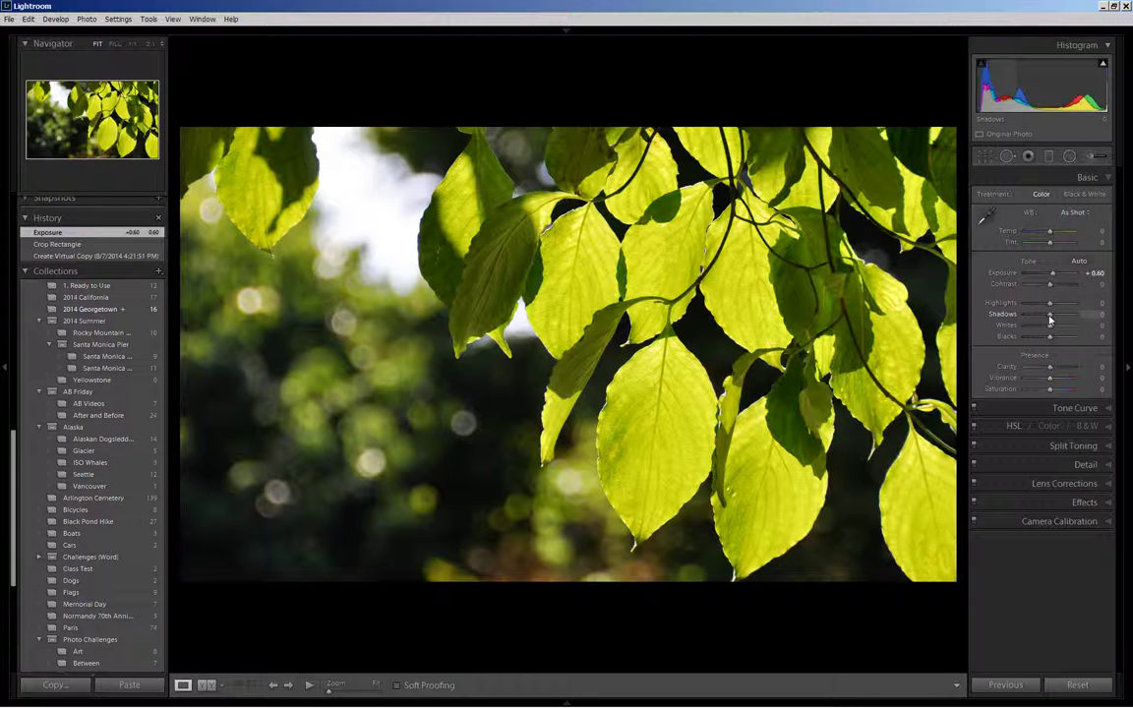
left_click_drag(1049, 318, 1068, 317)
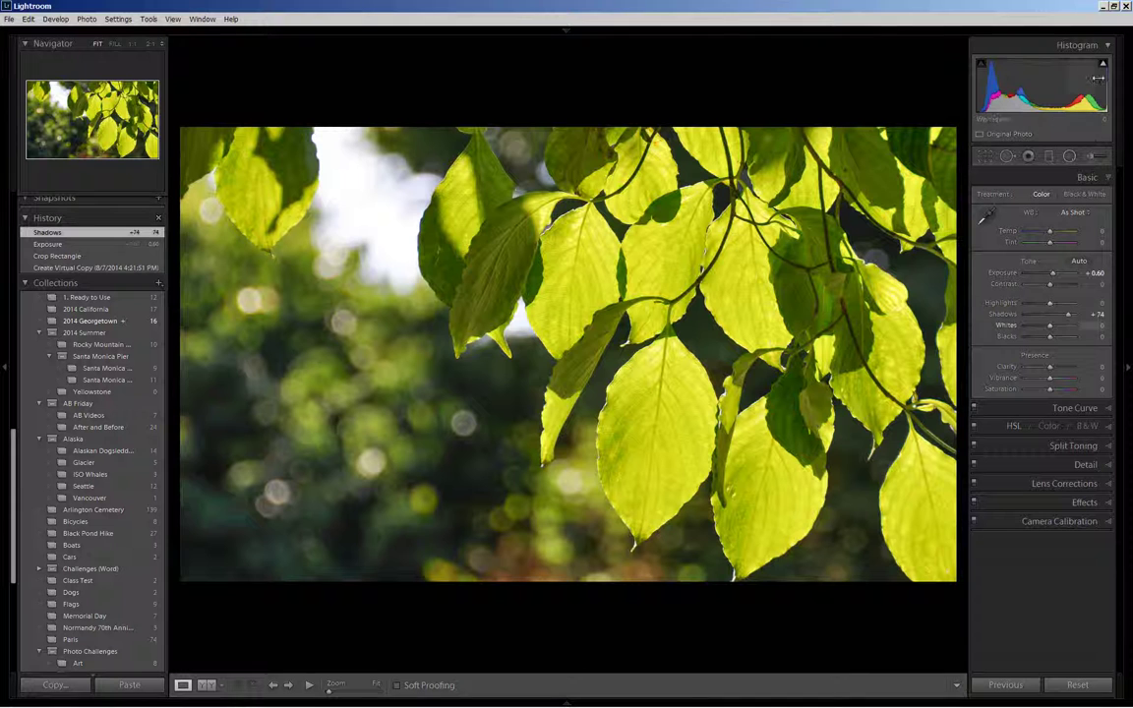
mouse_move(1105, 67)
Lower Highlights to -19 and Blacks to -40 to deepen the dark background
left_click_drag(1051, 303, 1049, 305)
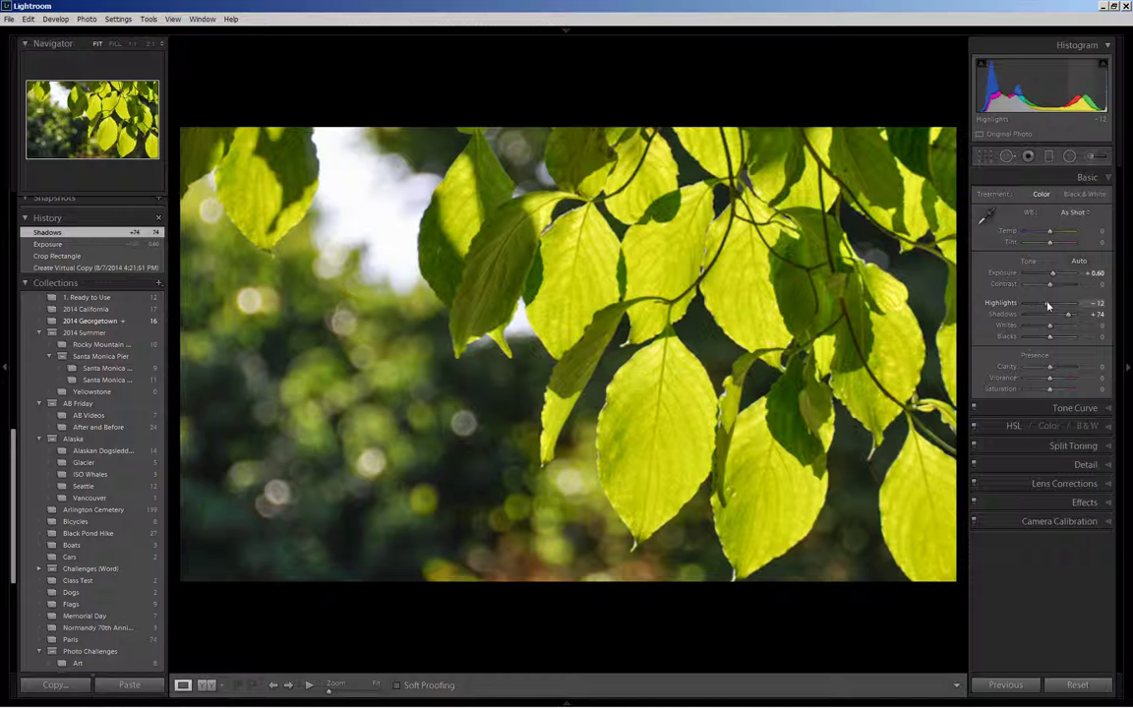
left_click_drag(1048, 306, 1046, 305)
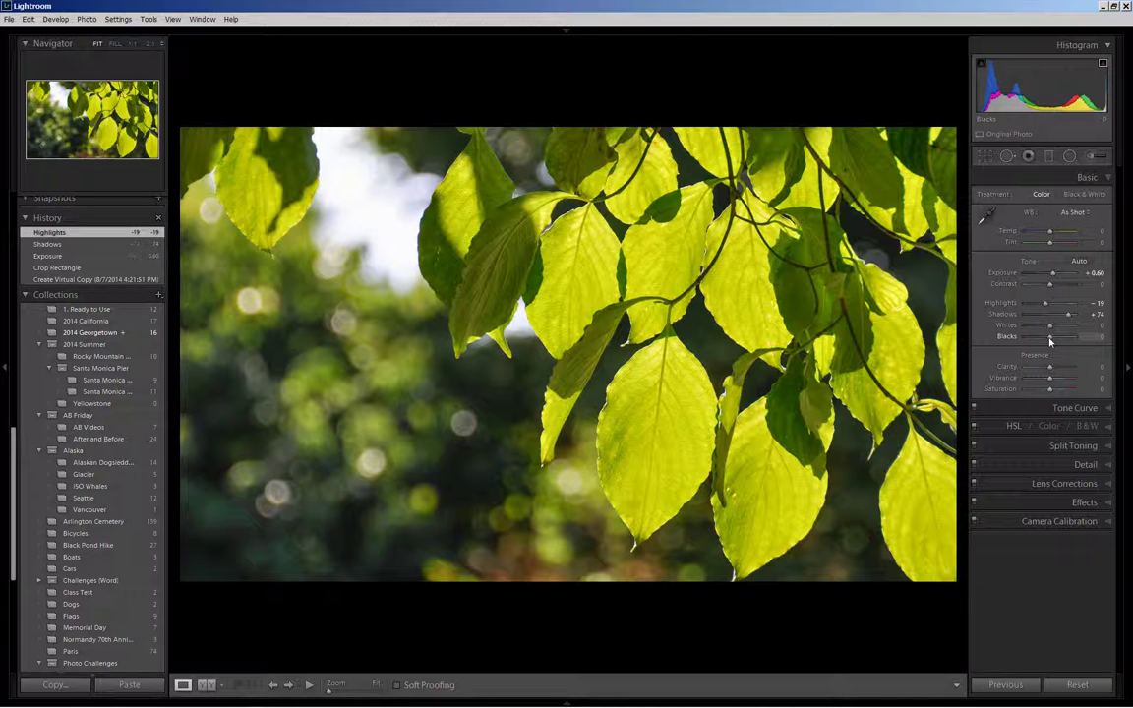
left_click_drag(1050, 341, 1043, 341)
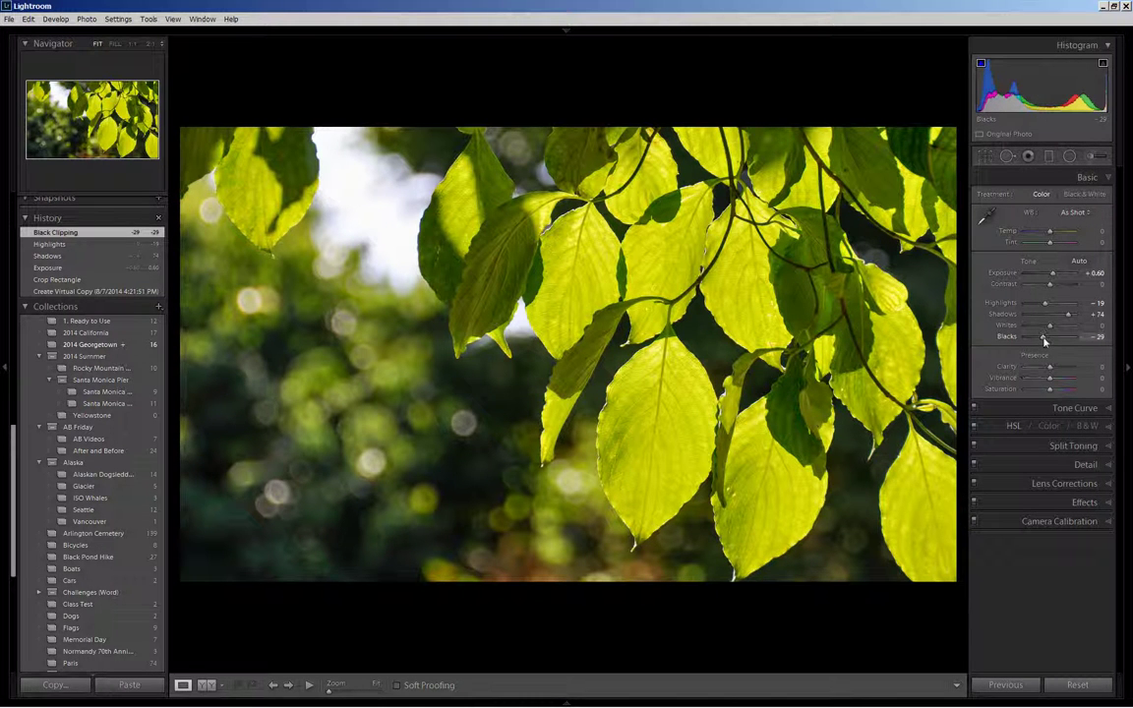
left_click_drag(1044, 341, 1039, 341)
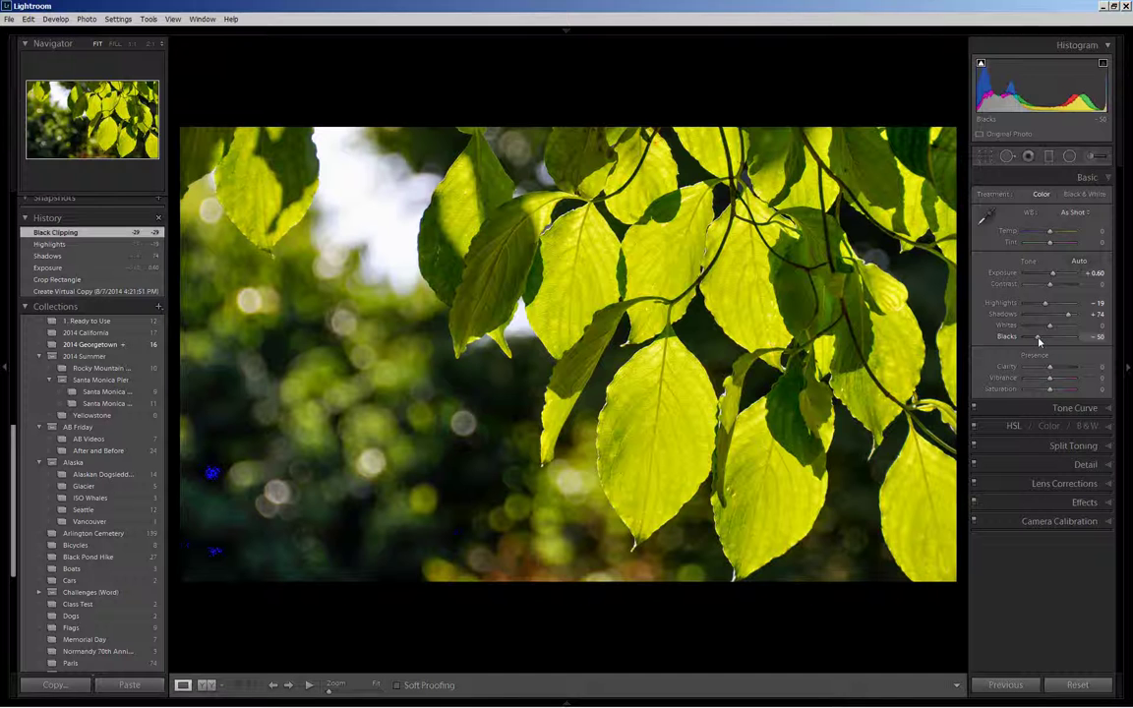
left_click_drag(1040, 340, 1042, 340)
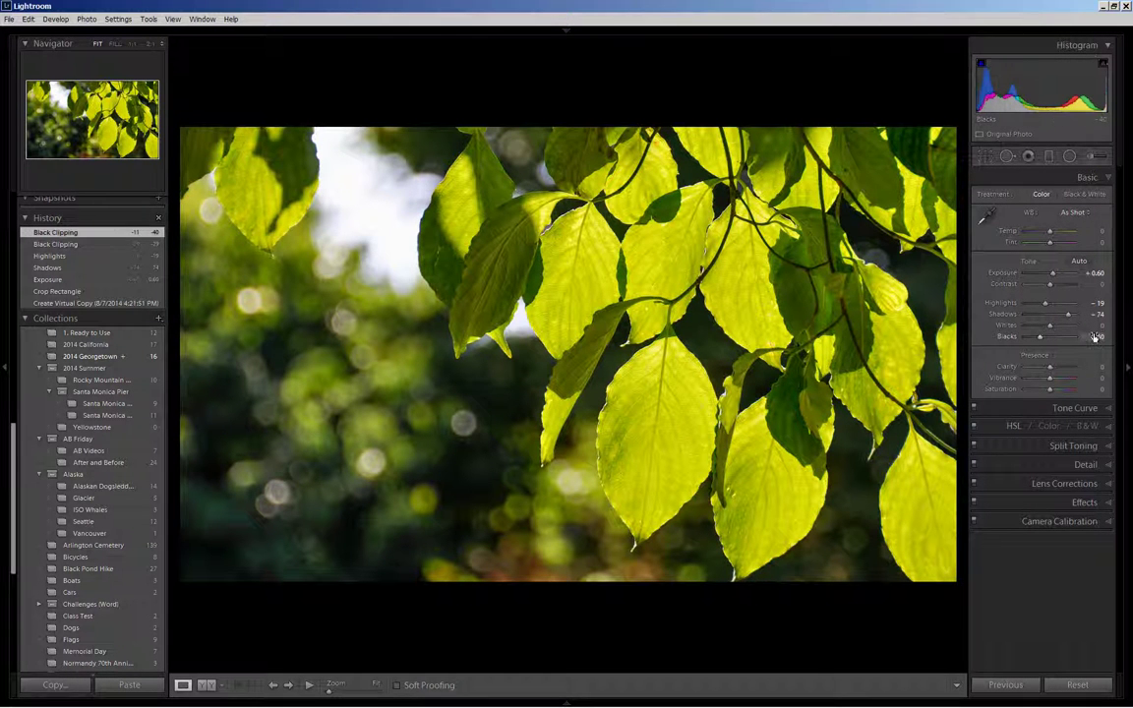
Apply the Medium Contrast point curve in the Tone Curve panel, then collapse the panel
left_click(1106, 407)
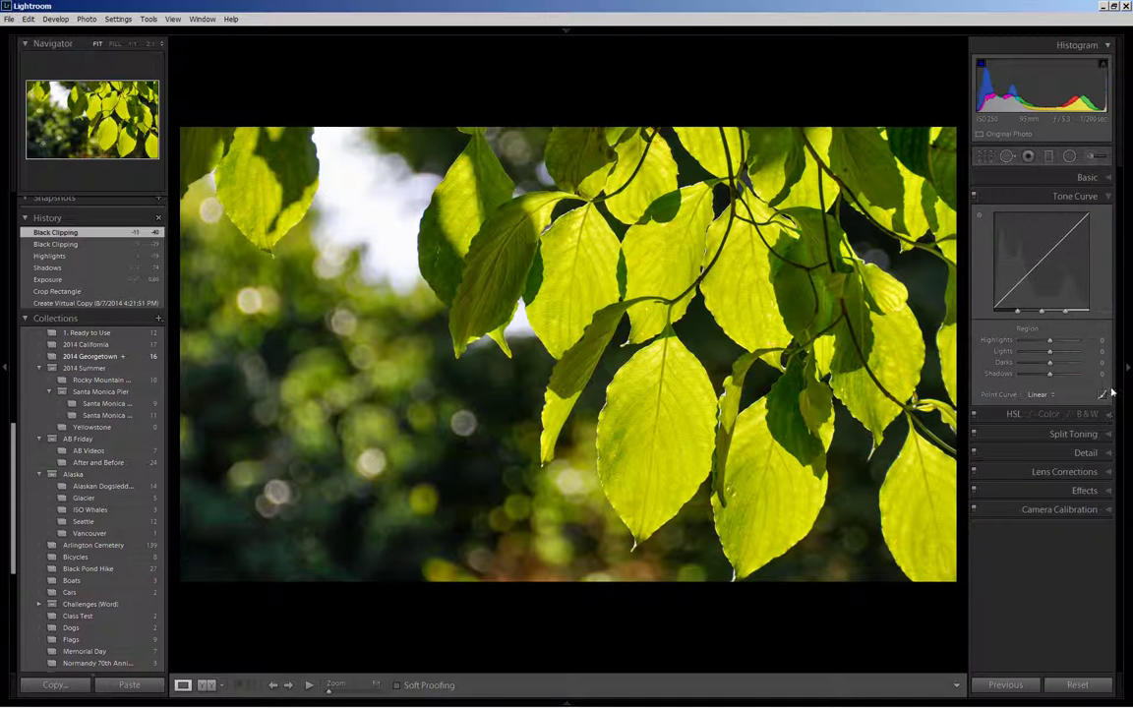
left_click(1039, 395)
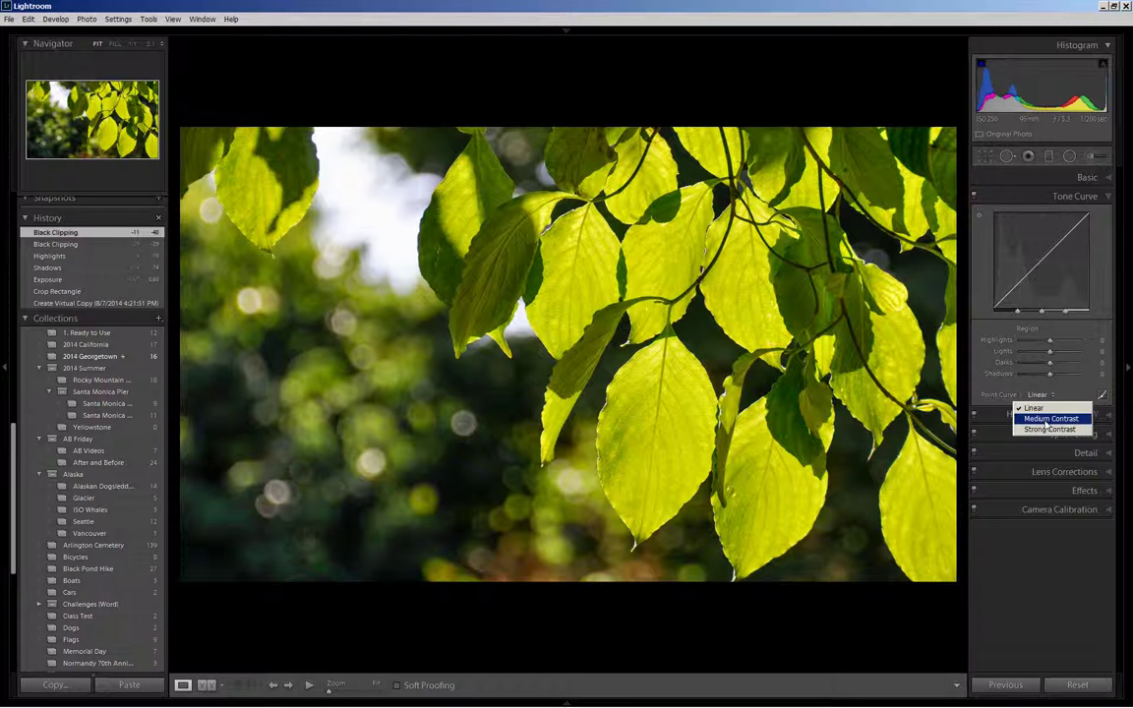
left_click(1047, 420)
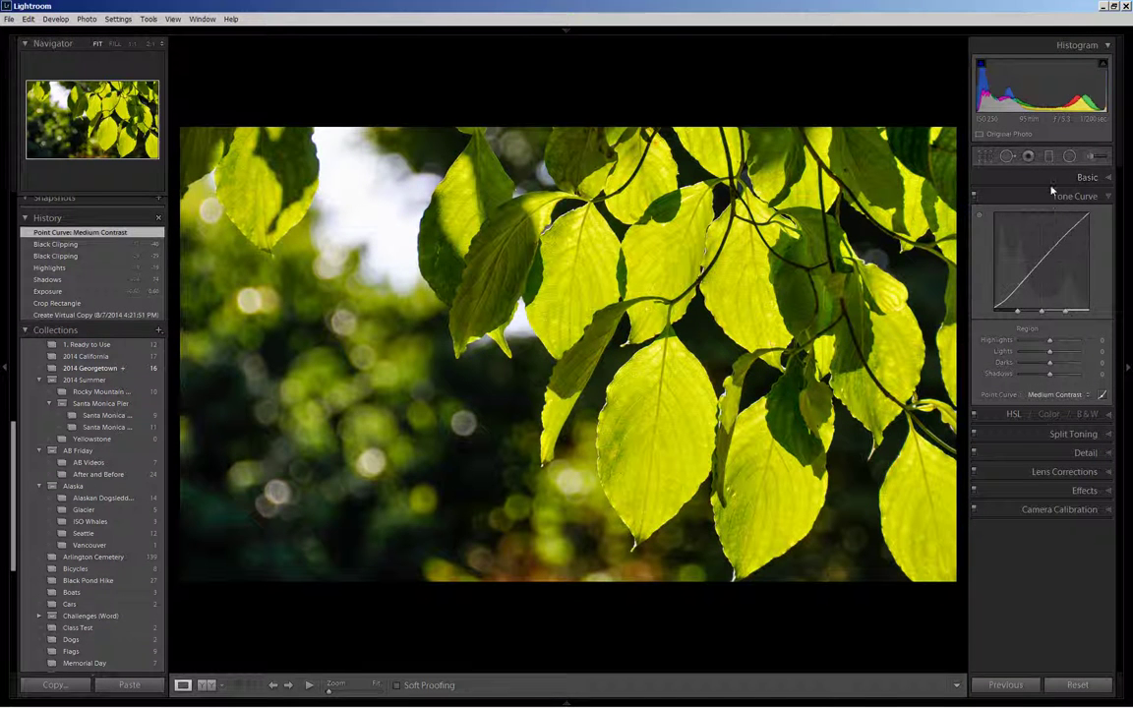
left_click(1107, 197)
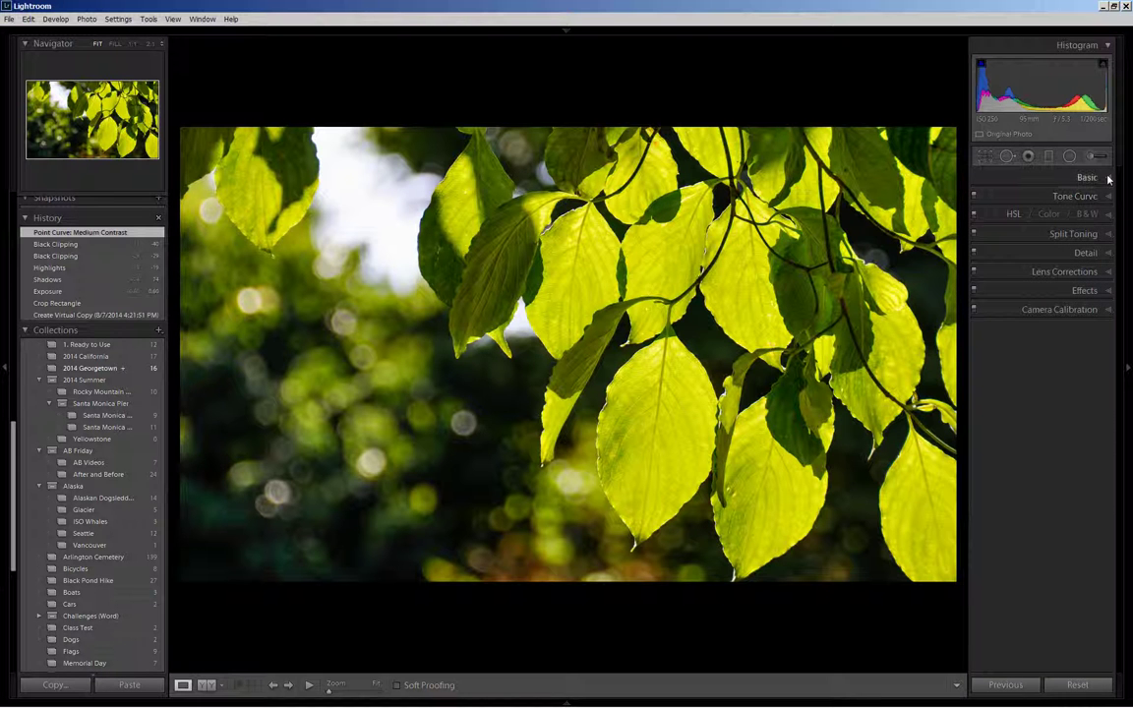
Reopen the Basic panel and raise Clarity to +31 on the leaves
left_click(1107, 177)
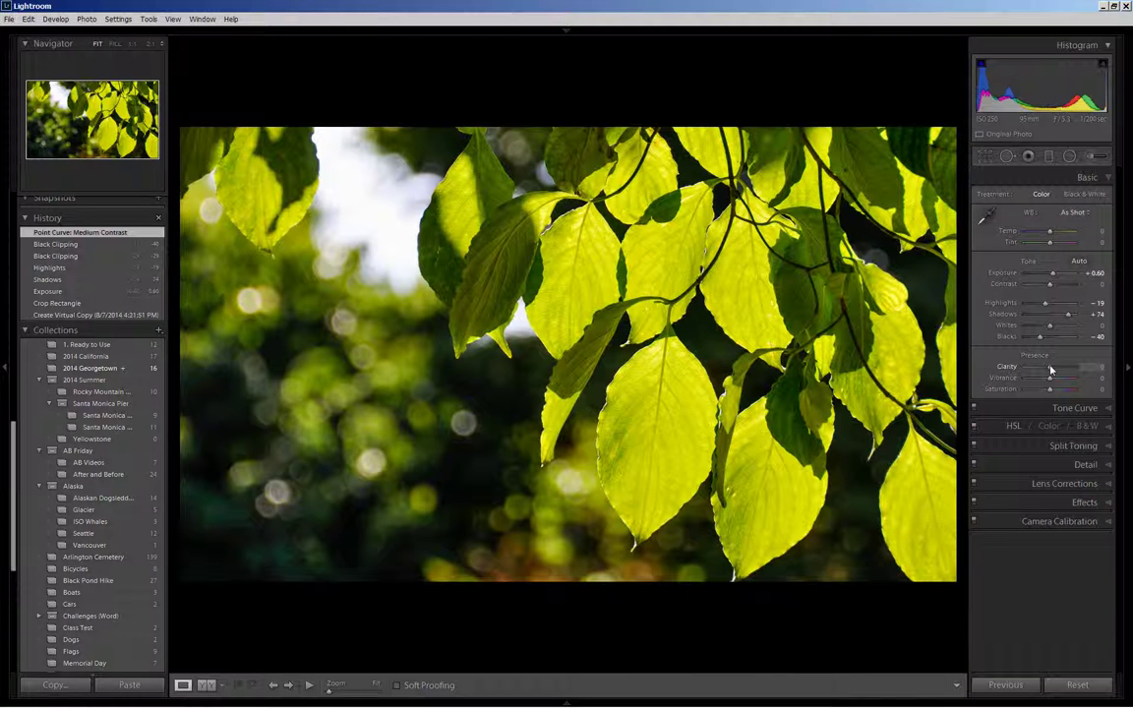
left_click_drag(1051, 367, 1060, 371)
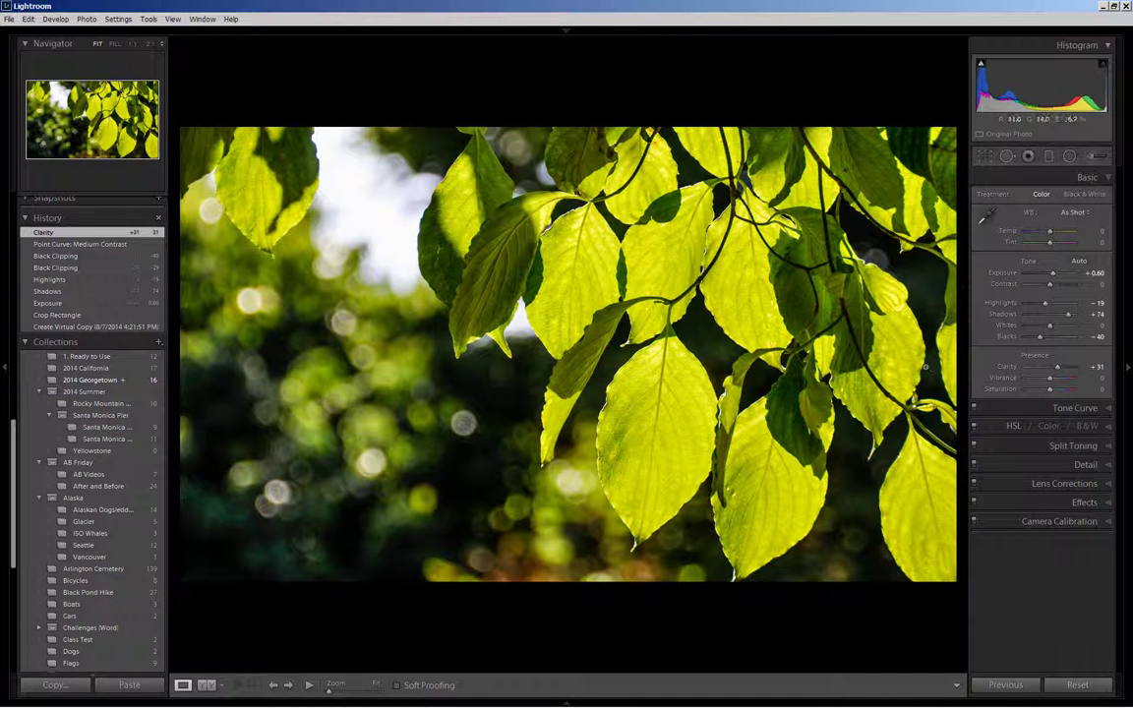
Zero sharpening, apply the Sharpen JPEG preset (Amount 30, Radius 0.7, Detail 50, Masking 20), and view 1:1
left_click(1109, 464)
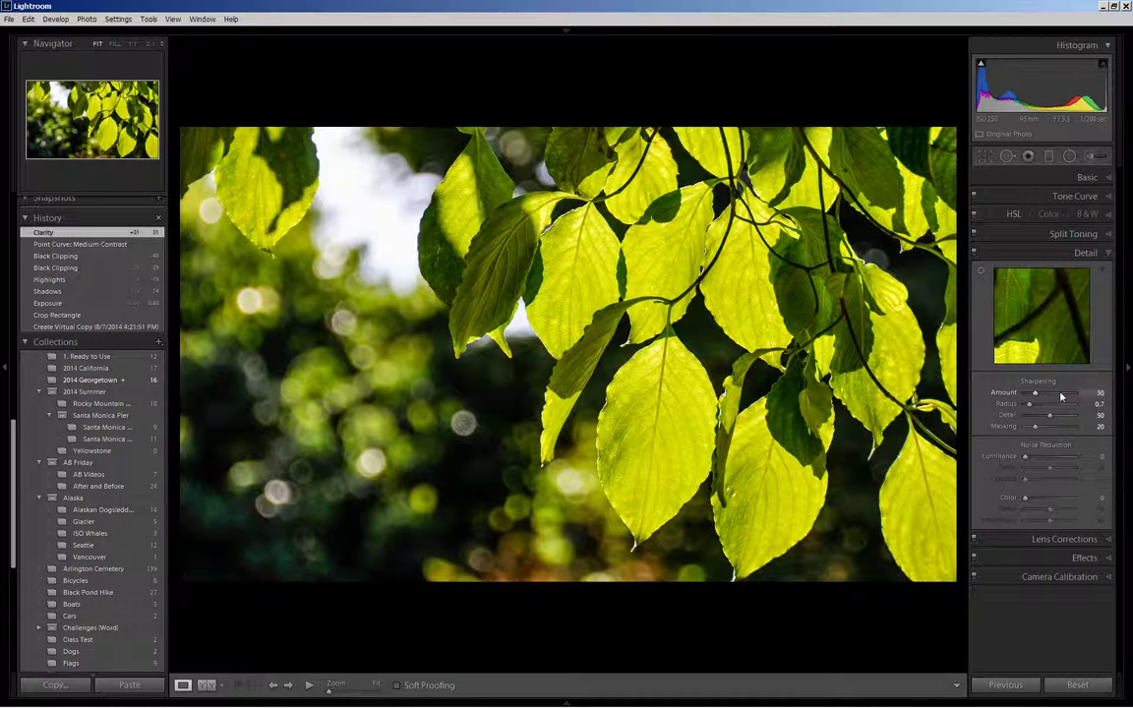
left_click_drag(1036, 394, 1025, 393)
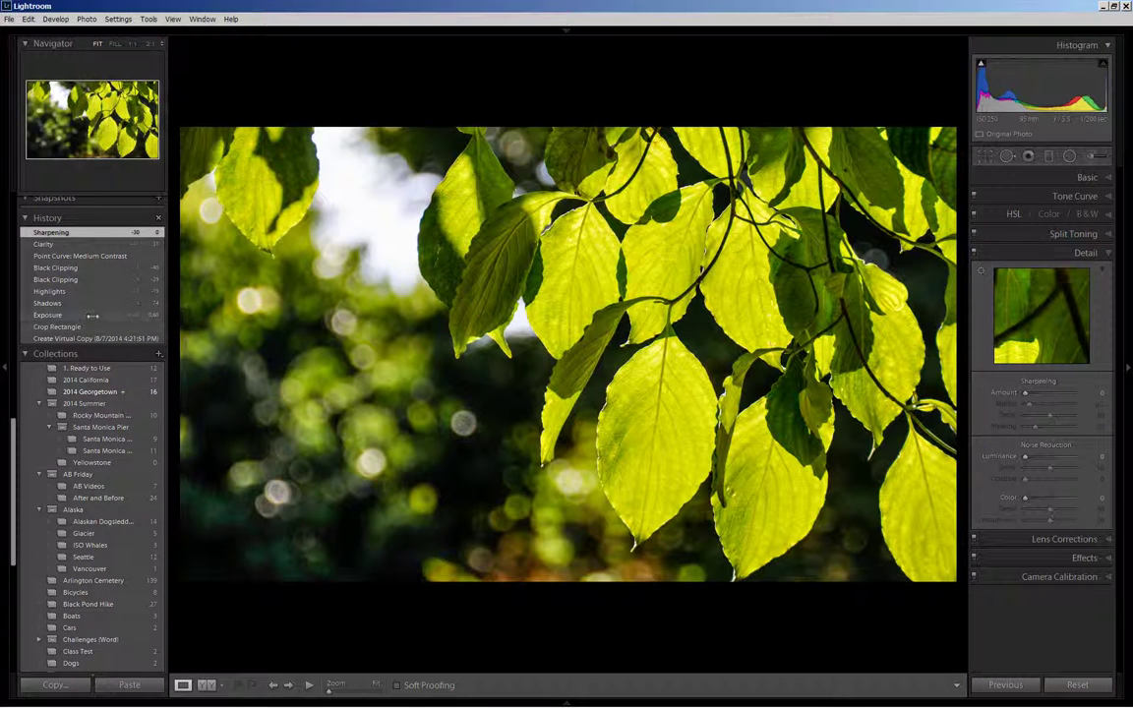
scroll(91, 313, "up", 5)
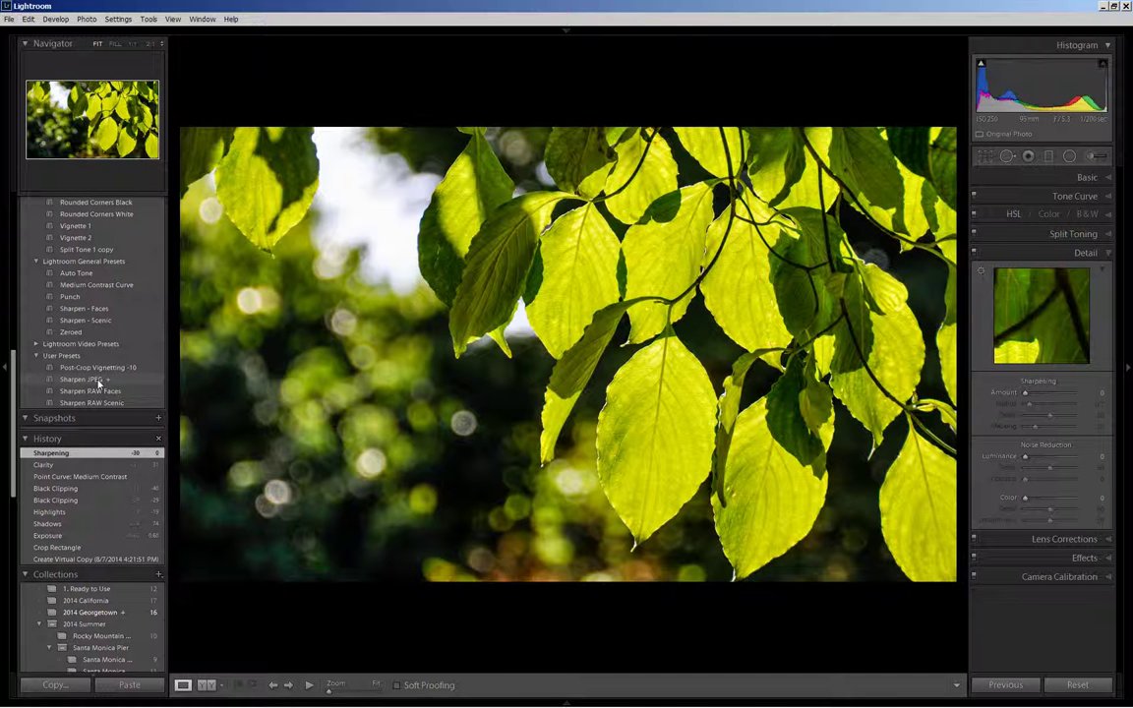
left_click(84, 381)
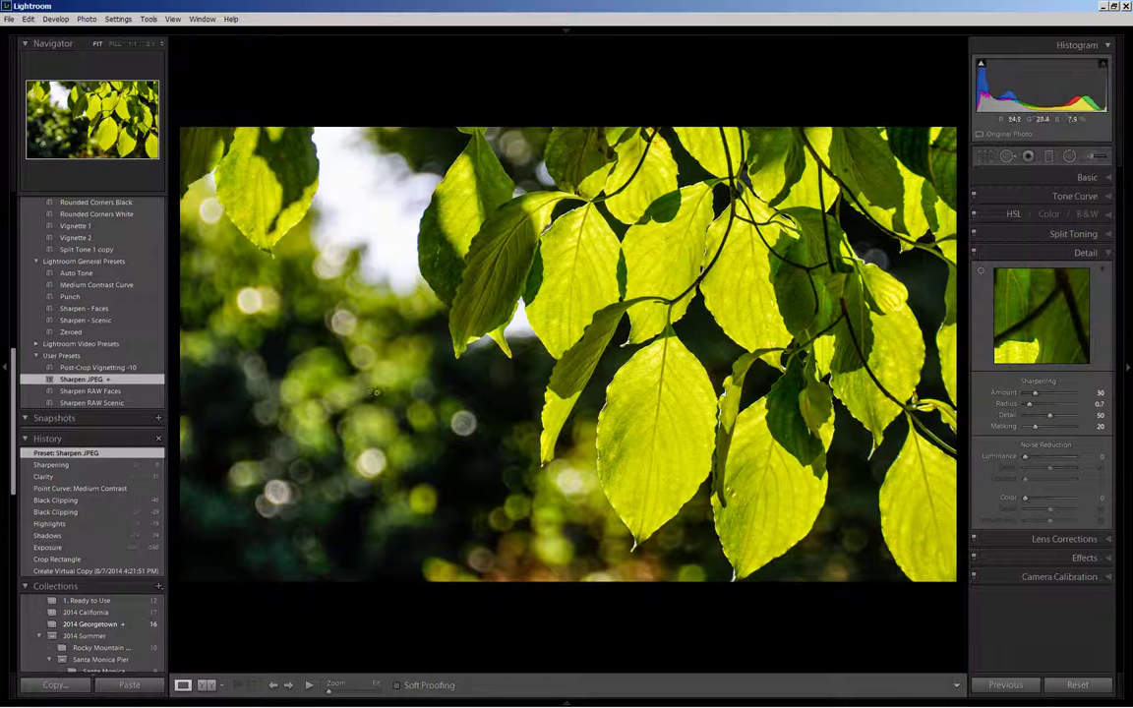
left_click(377, 394)
Set Luminance noise reduction to 31 with Detail 60, checking the result at 1:1
left_click(376, 394)
left_click(374, 392)
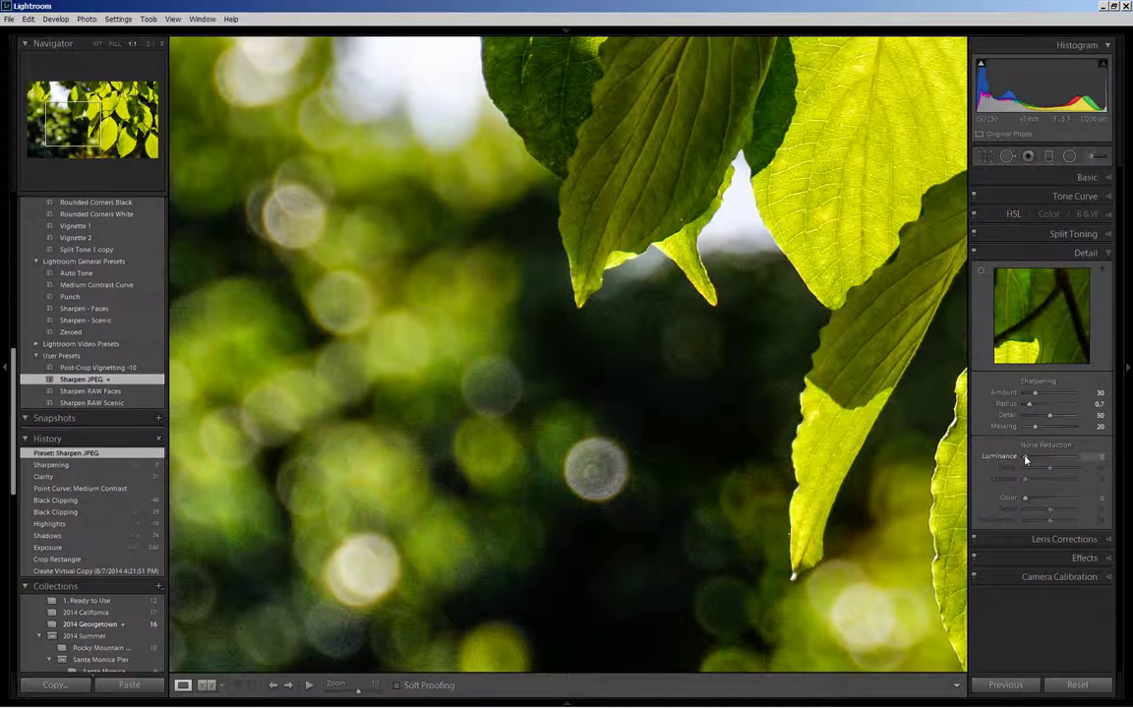
left_click_drag(1026, 459, 1041, 464)
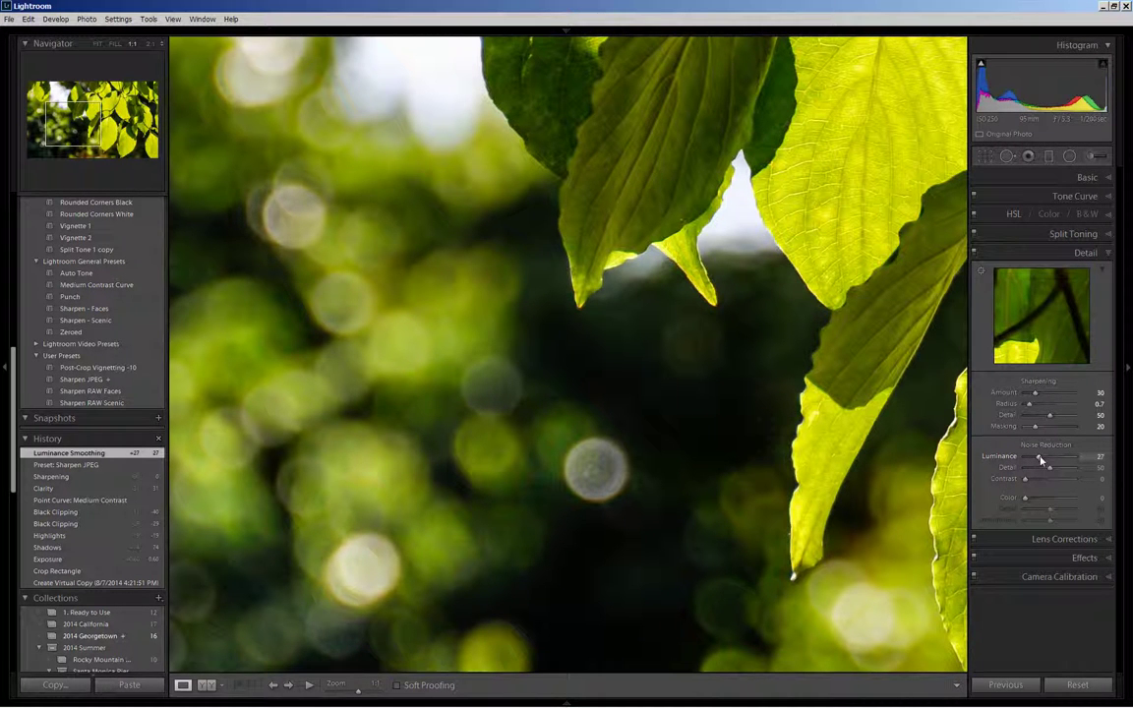
left_click_drag(1041, 461, 1044, 462)
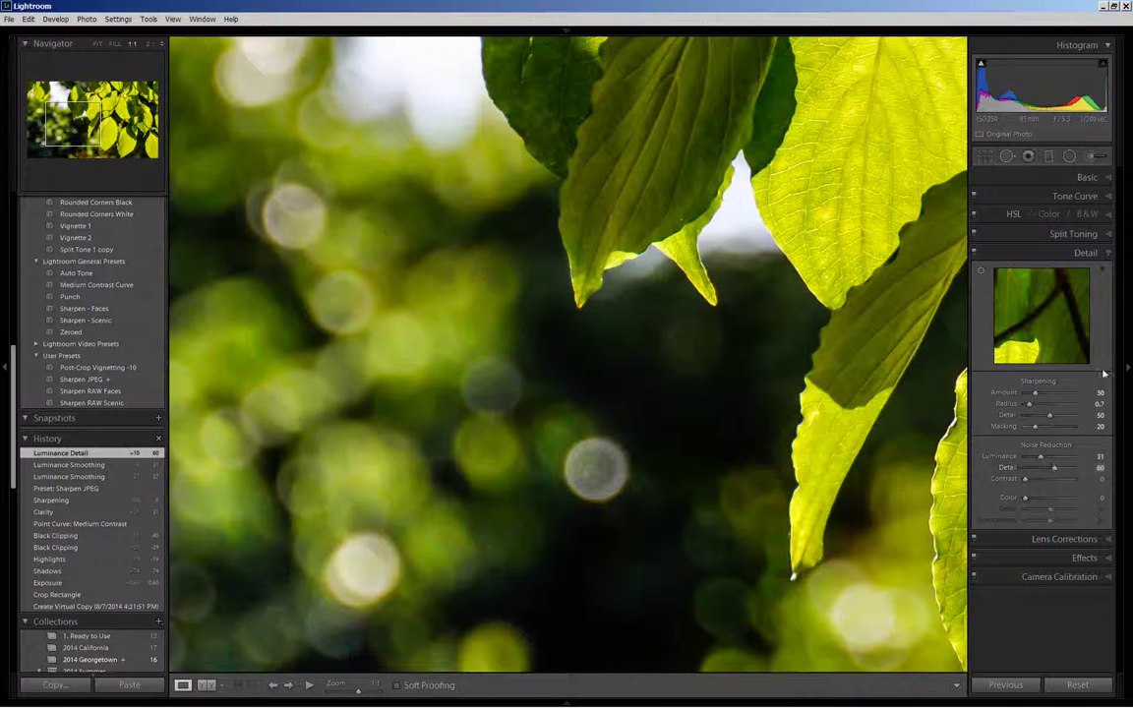
Collapse the Detail panel, fit the photo to view, then zoom to 1:1 on the leaves
left_click(1109, 254)
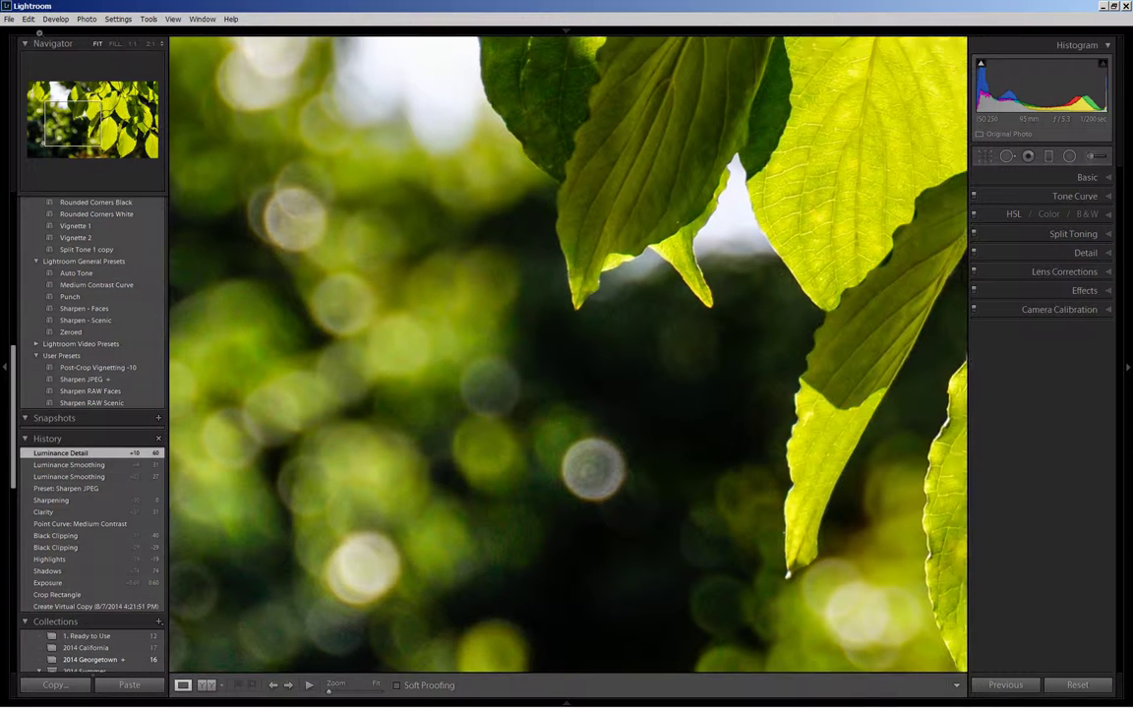
left_click(97, 43)
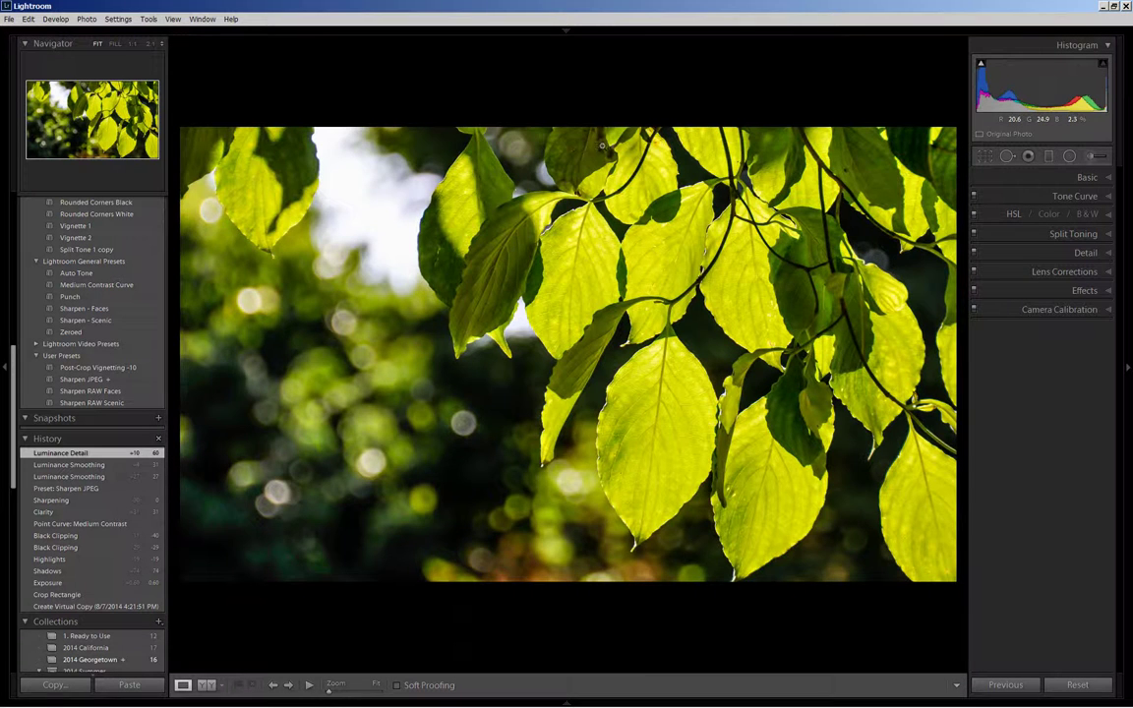
left_click(588, 149)
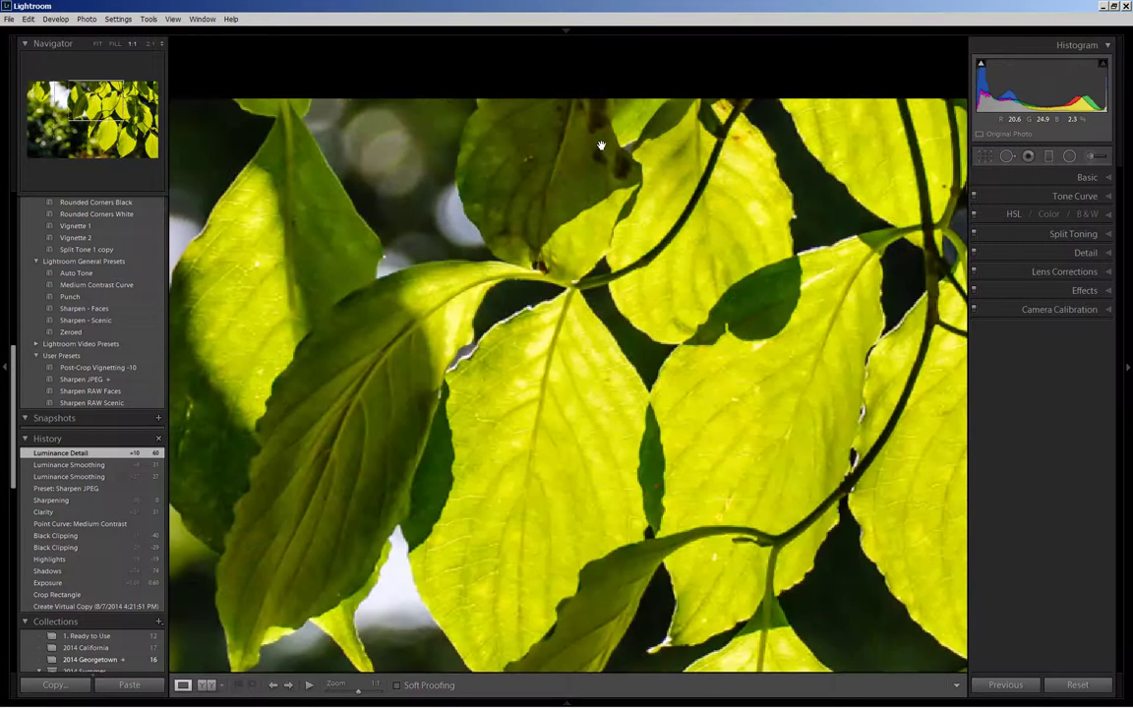
With a size 35 Spot Removal heal brush, patch two dark spots on the upper leaf
left_click(1007, 157)
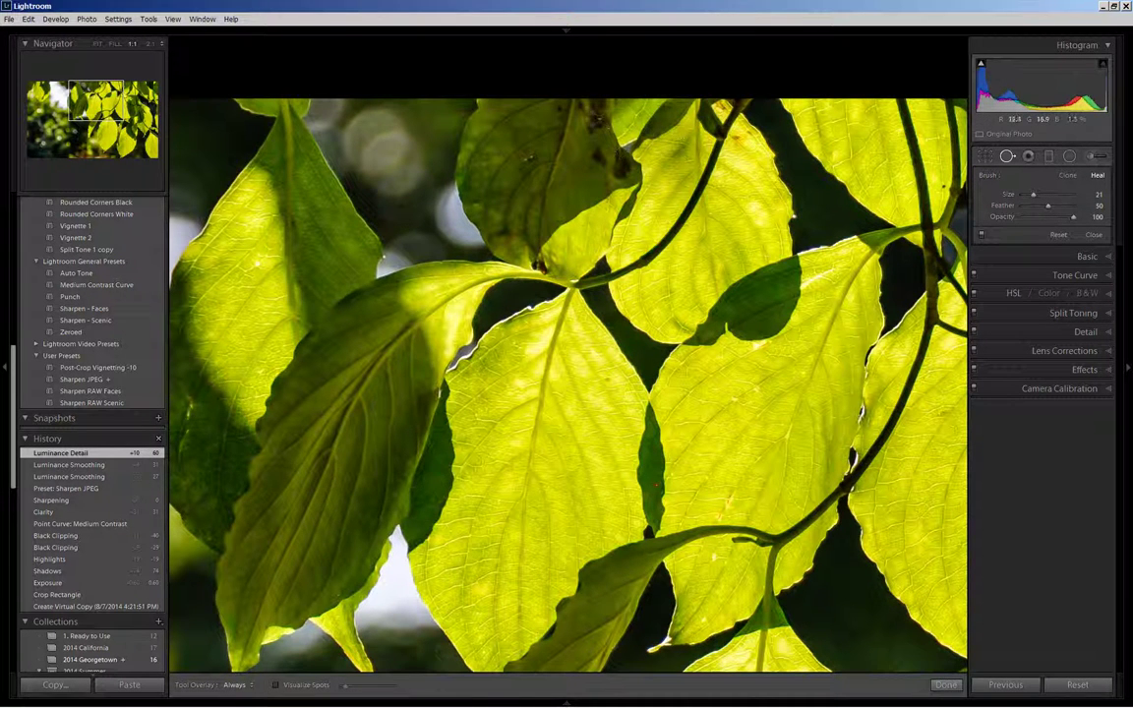
scroll(537, 113, "up", 3)
scroll(590, 122, "up", 2)
scroll(595, 120, "up", 2)
left_click_drag(595, 105, 598, 125)
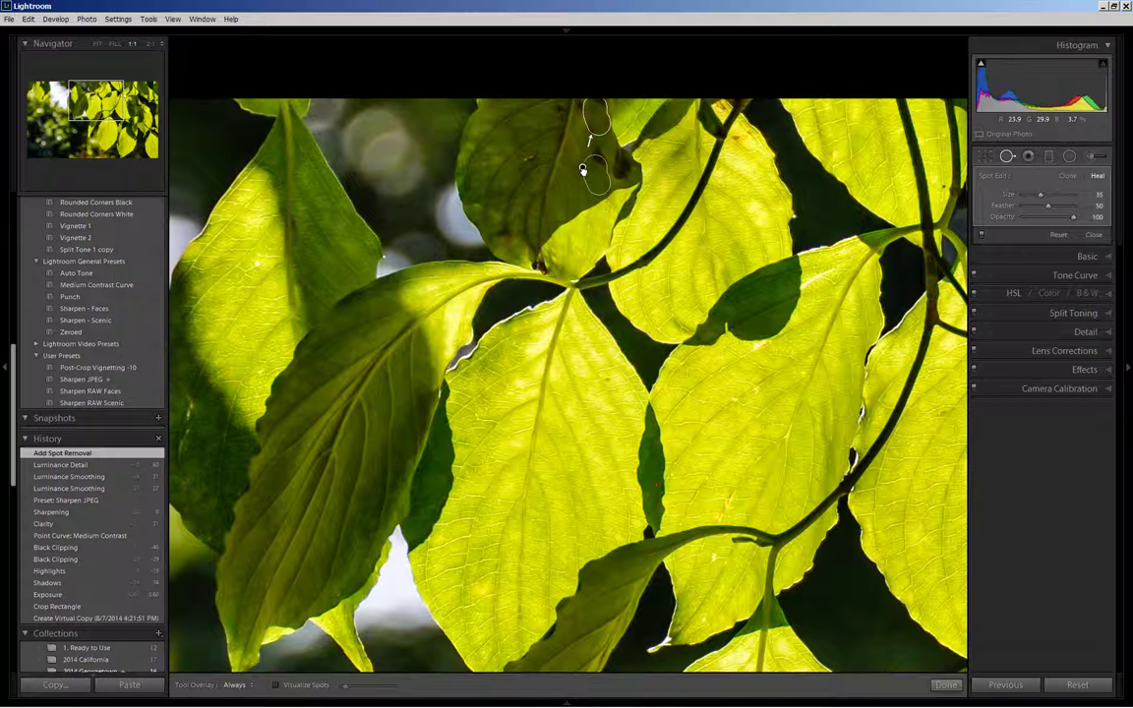
left_click(593, 172)
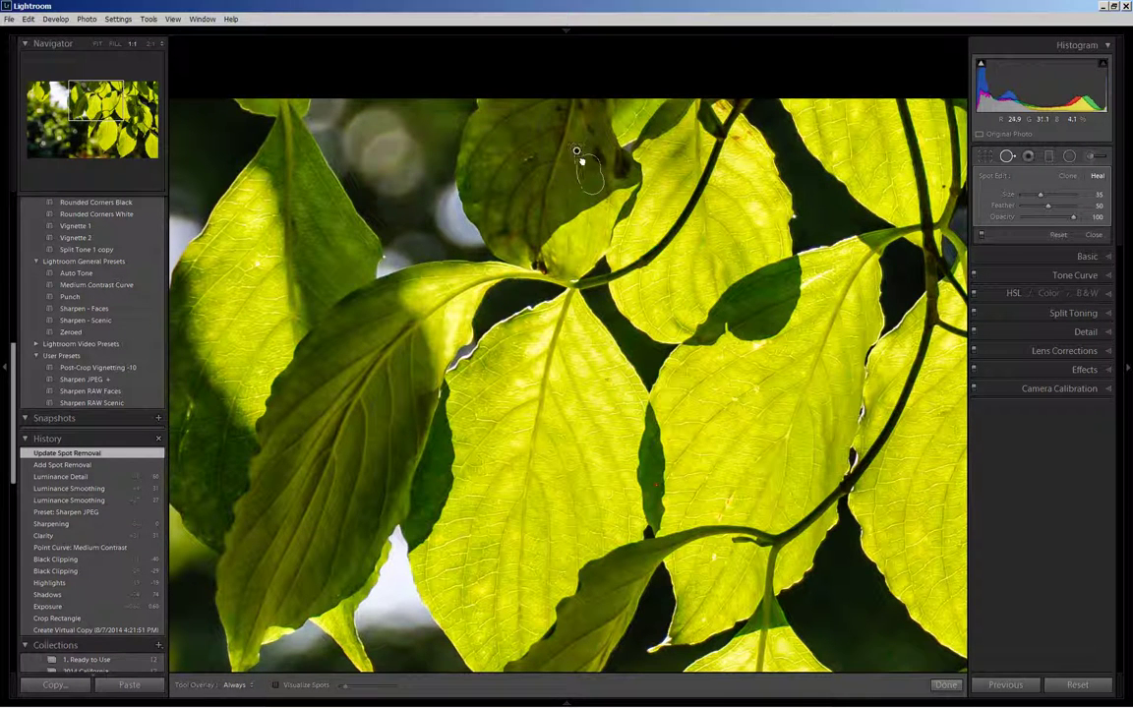
key("slash")
left_click_drag(579, 165, 598, 171)
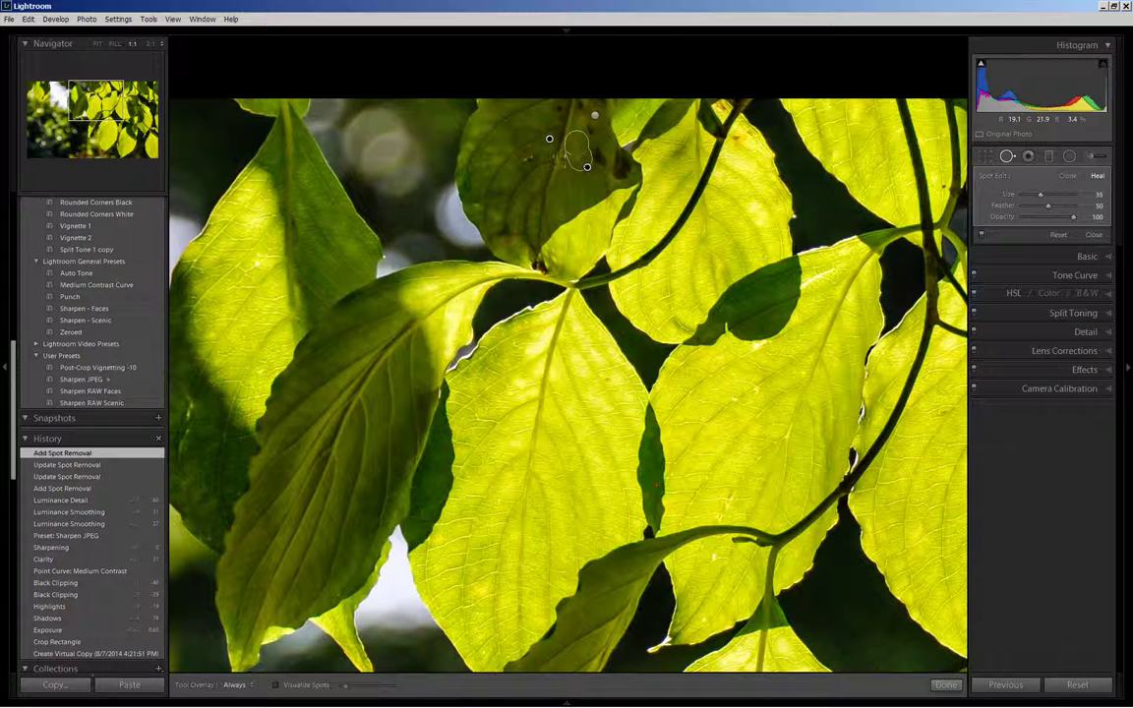
Delete the unwanted heal spot on the upper leaf from its context menu
right_click(587, 170)
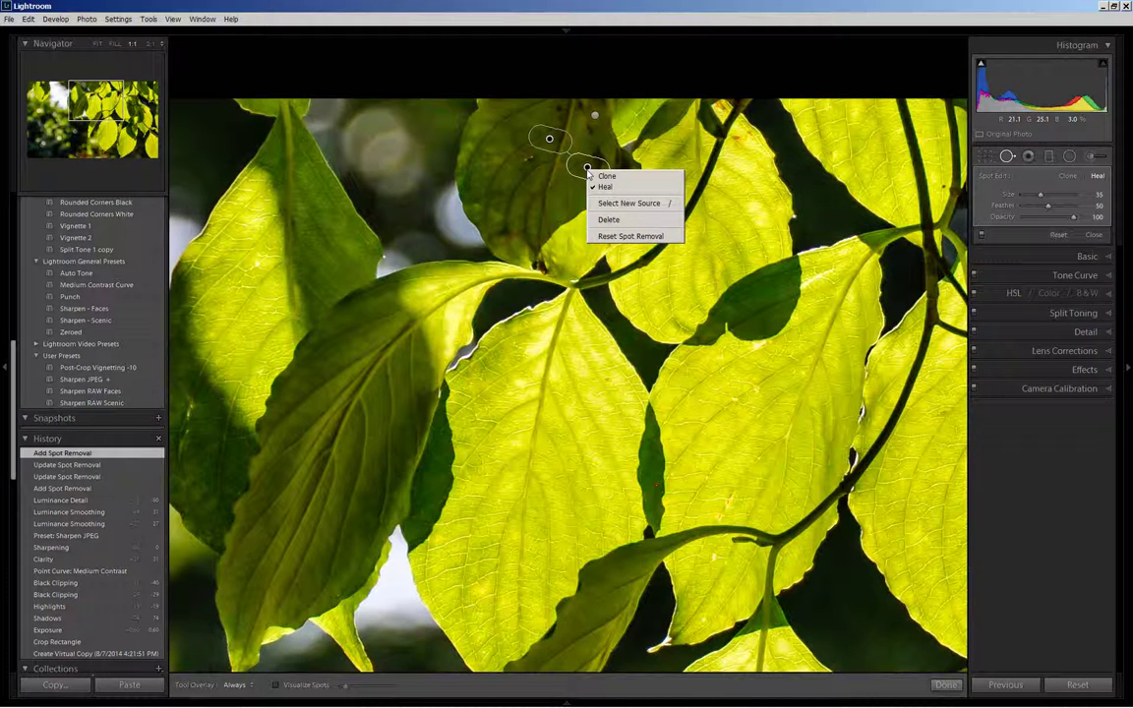
left_click(611, 220)
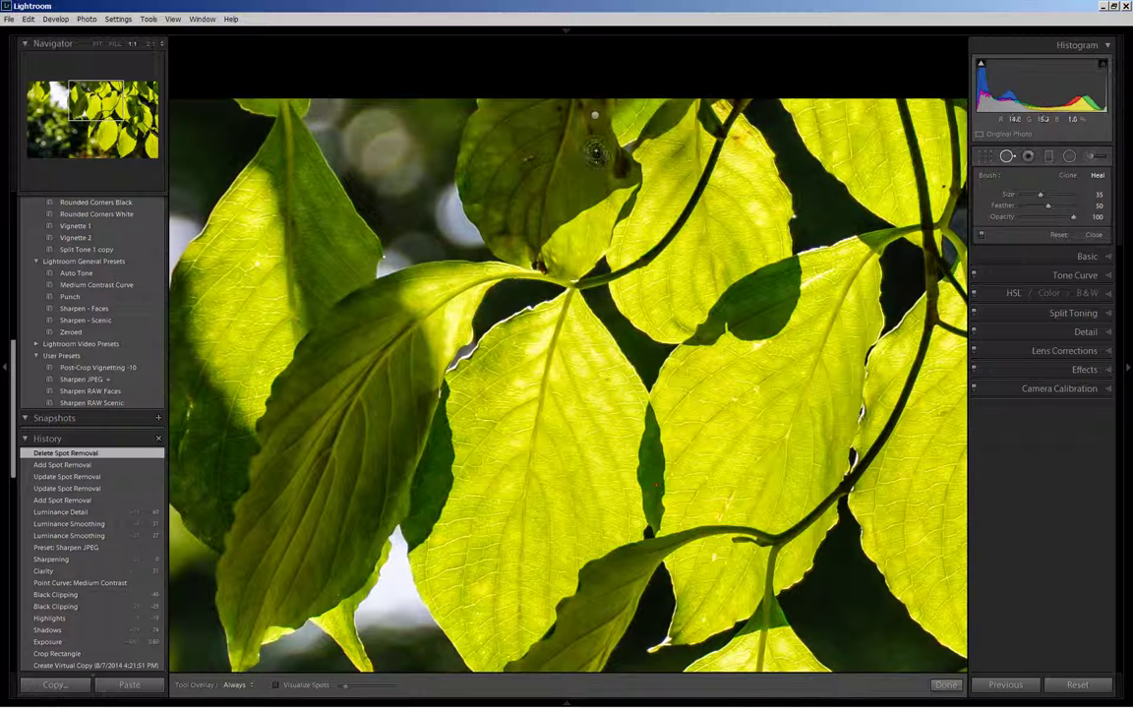
Heal two dark marks atop the upper leaf with size 35 spots, refining their sources and outline
left_click(596, 152)
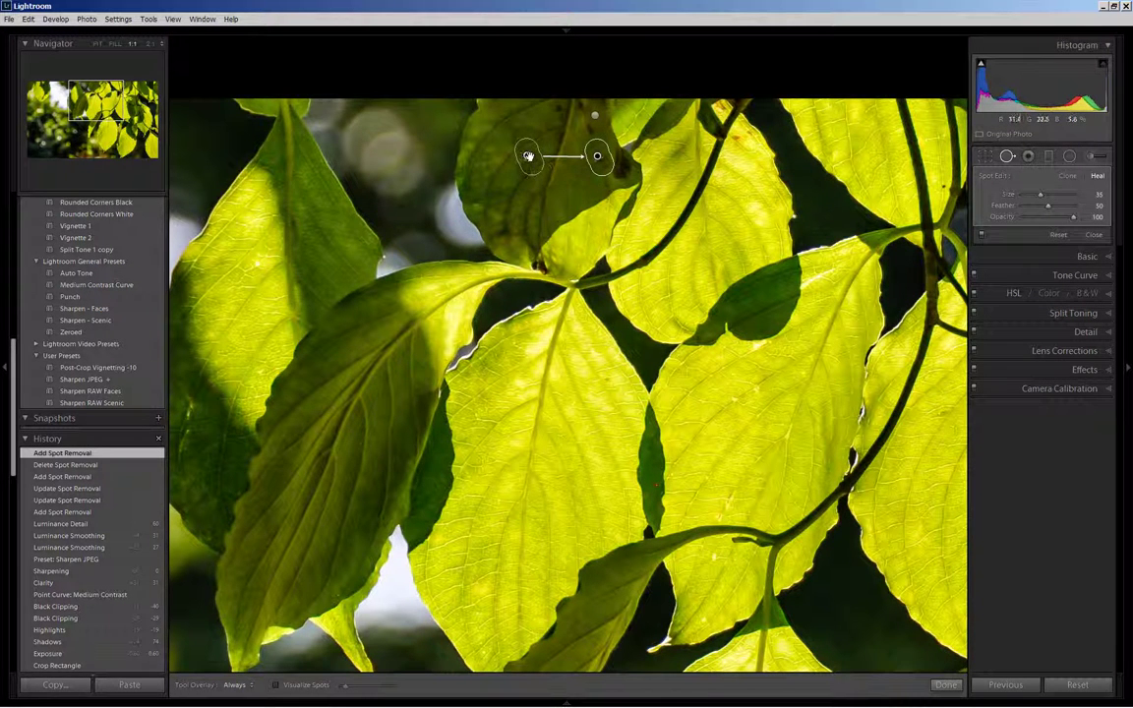
left_click(570, 180)
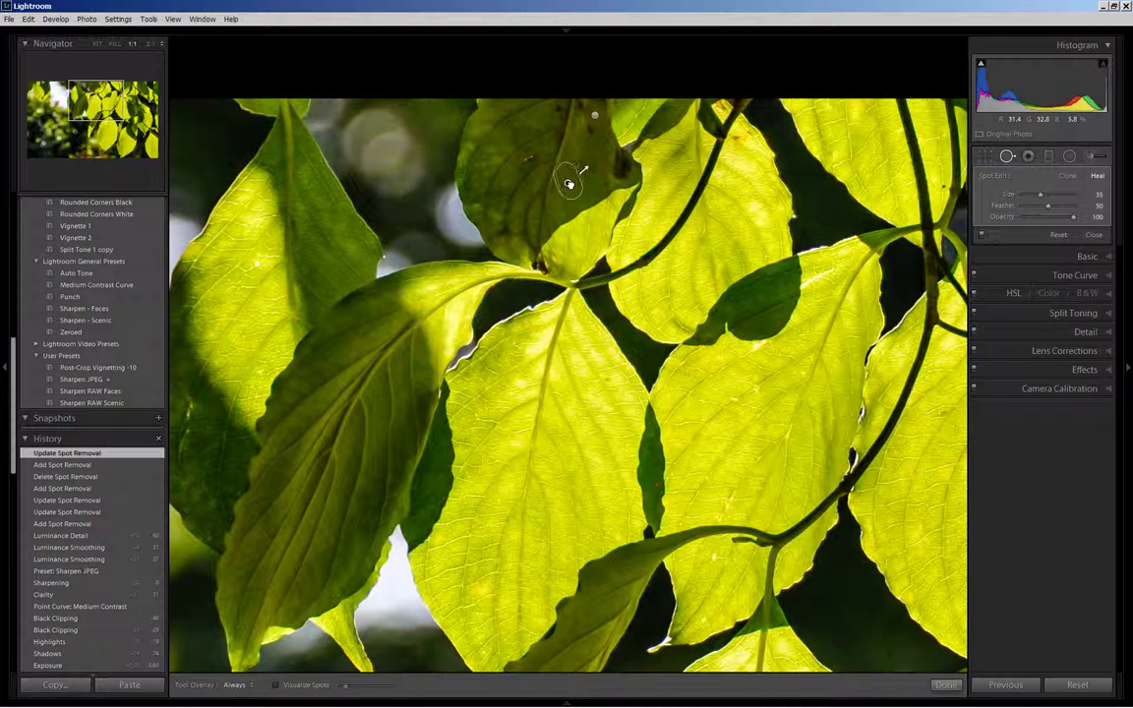
left_click(569, 183)
left_click_drag(618, 155, 622, 173)
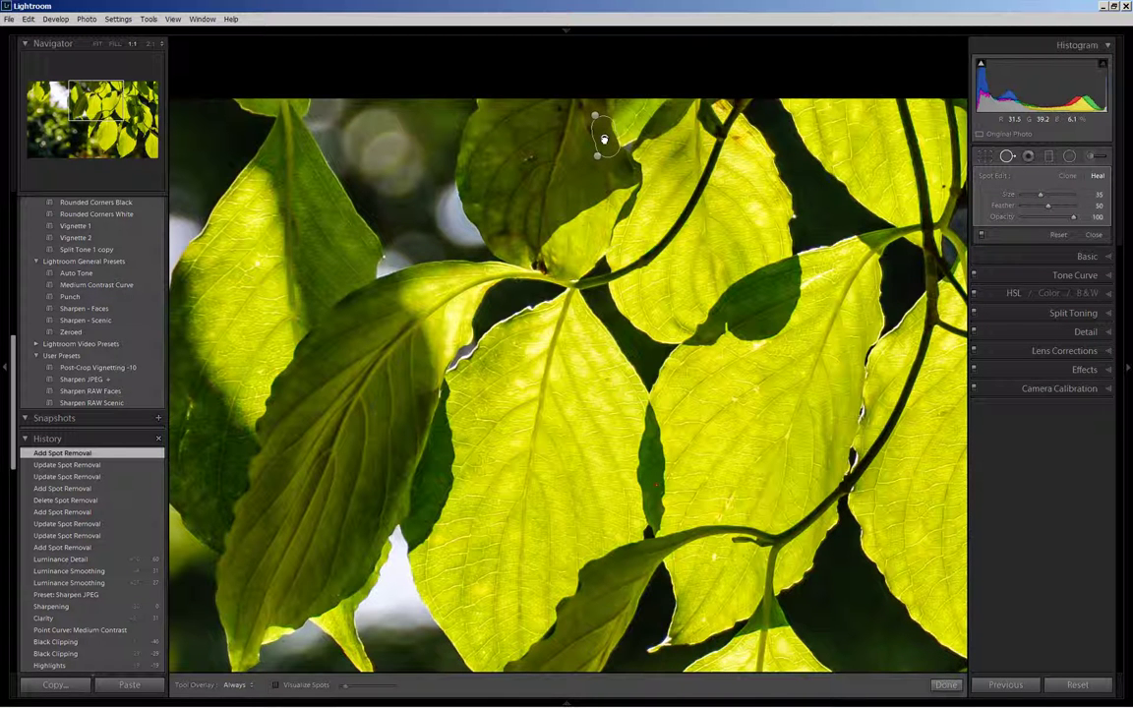
left_click_drag(604, 139, 620, 162)
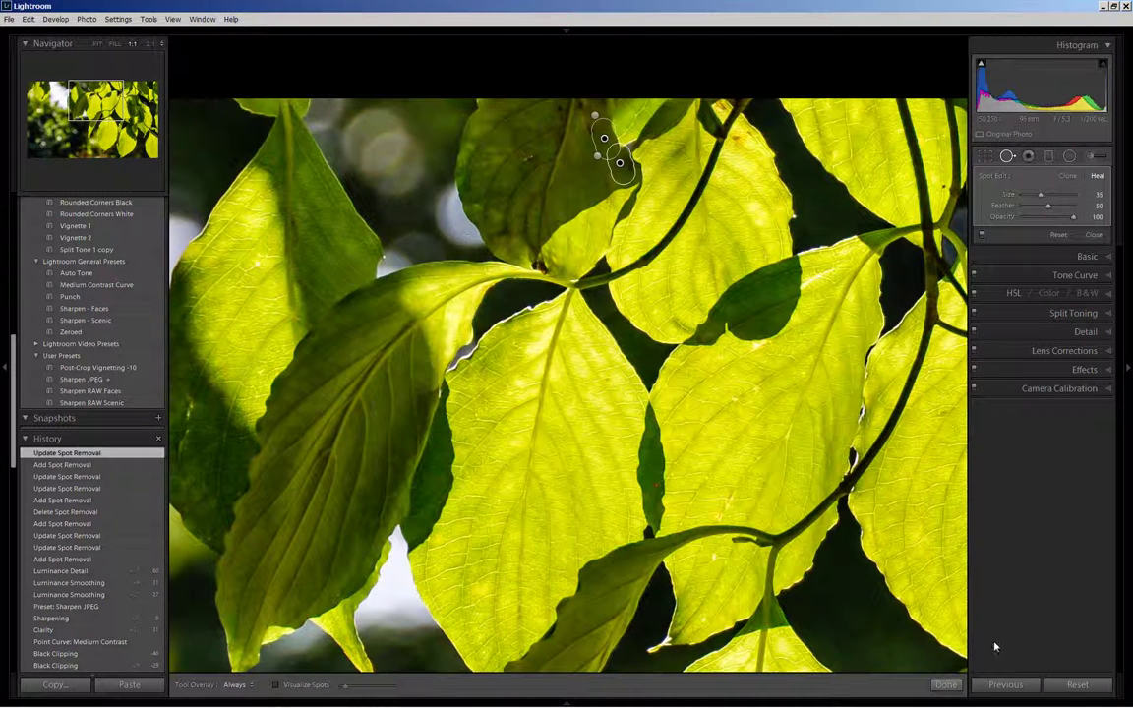
Finish spot removal, fit the whole photo in the Navigator, and expand the Effects panel
left_click(945, 685)
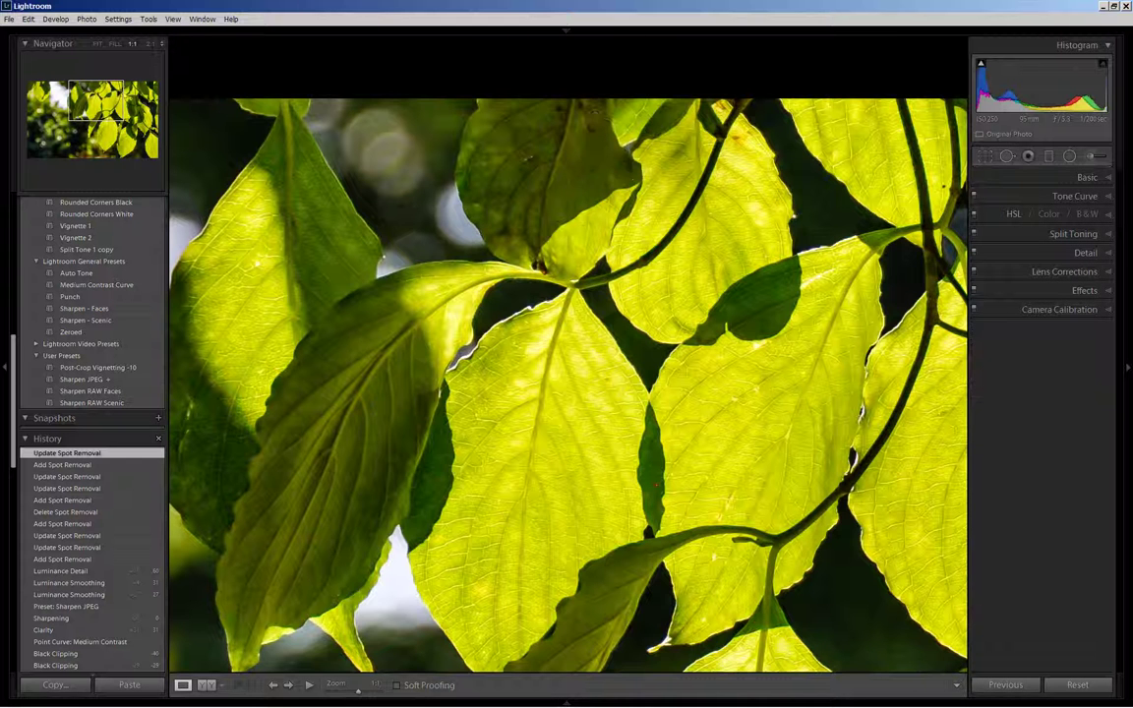
left_click(97, 44)
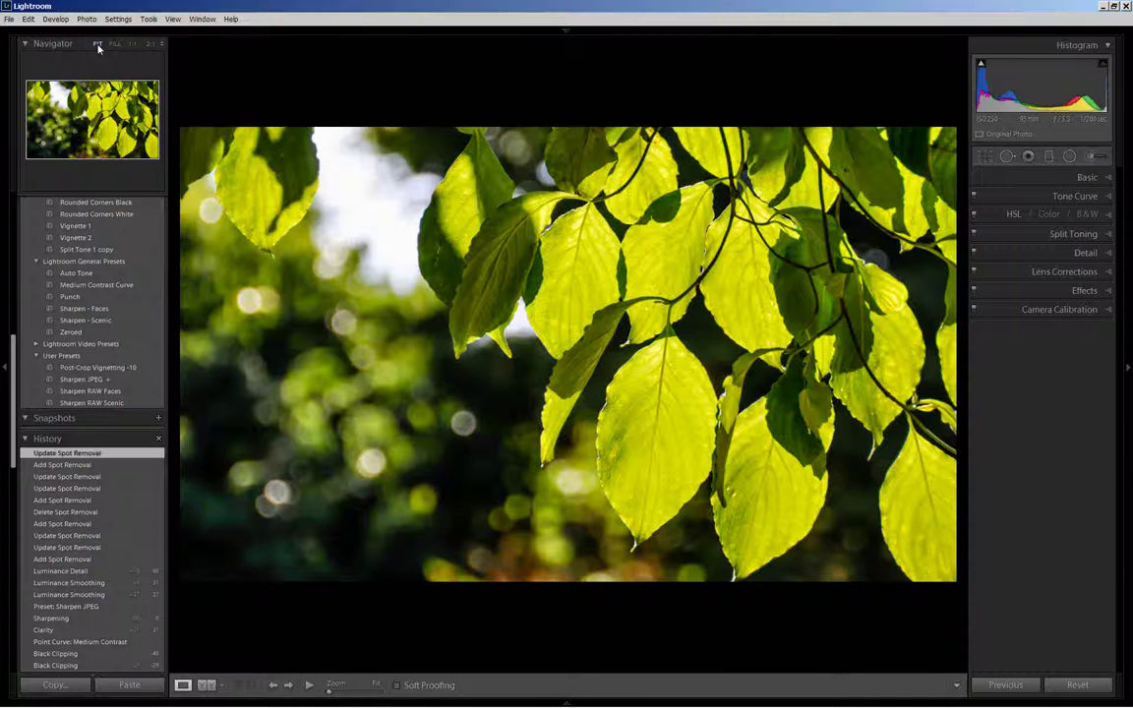
left_click(1109, 291)
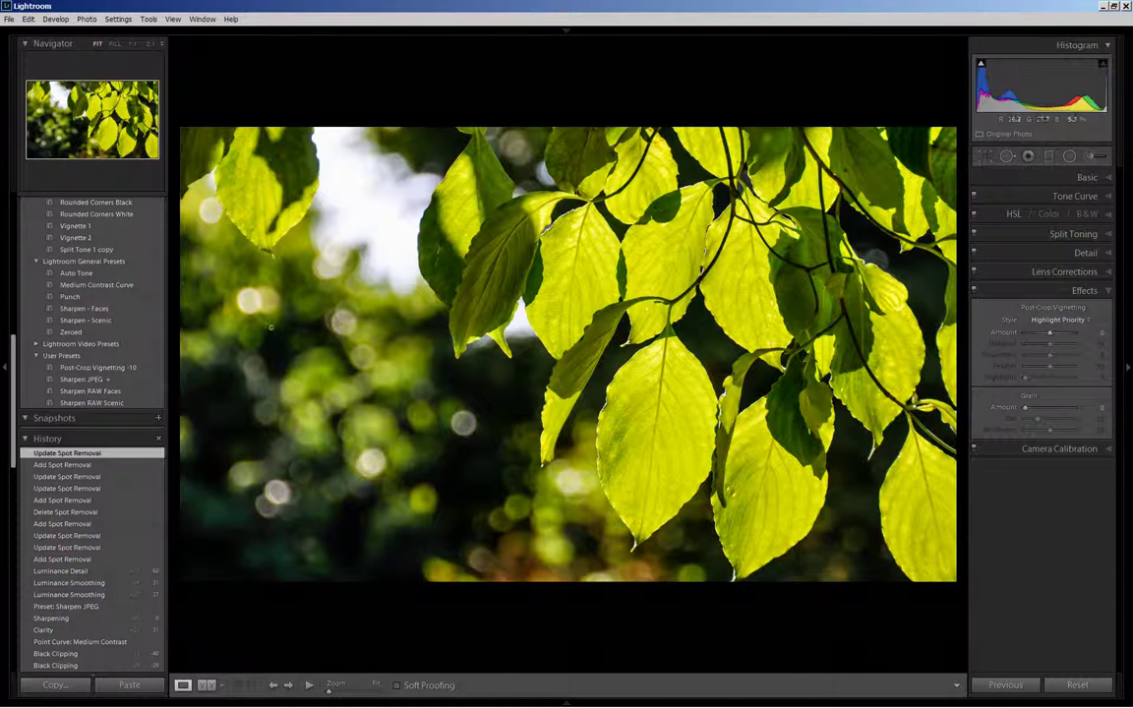
Apply the Post-Crop Vignetting -10 user preset (Amount -10, Midpoint 50, Feather 50)
left_click(113, 368)
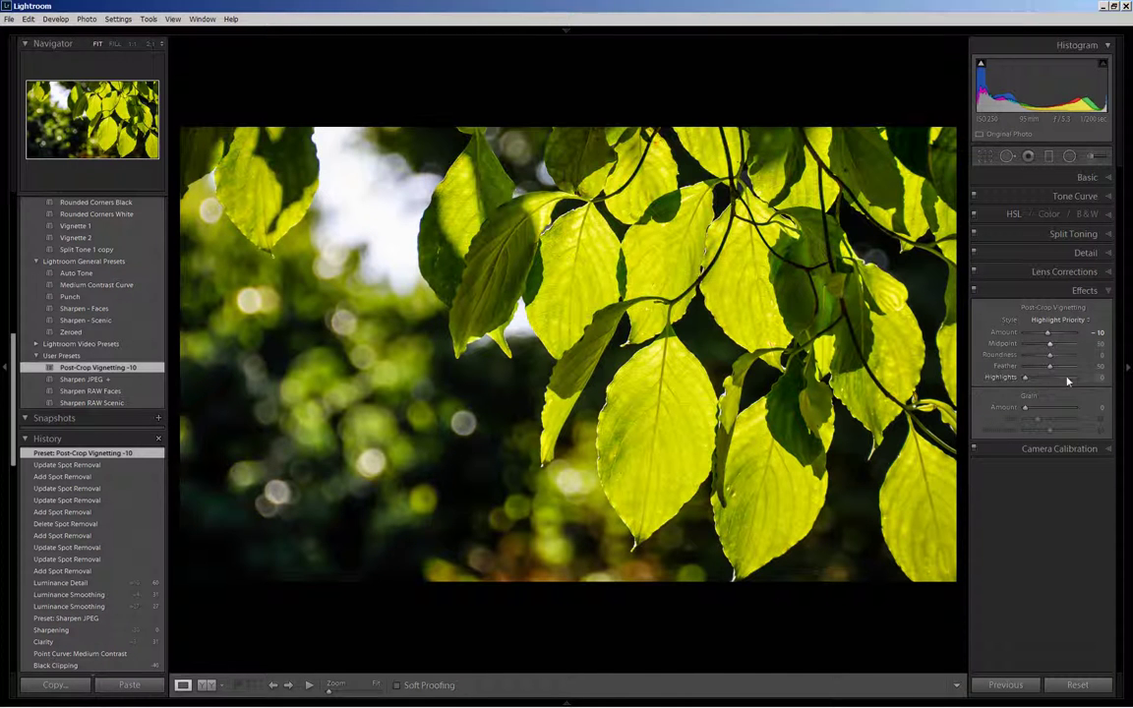
left_click(1108, 291)
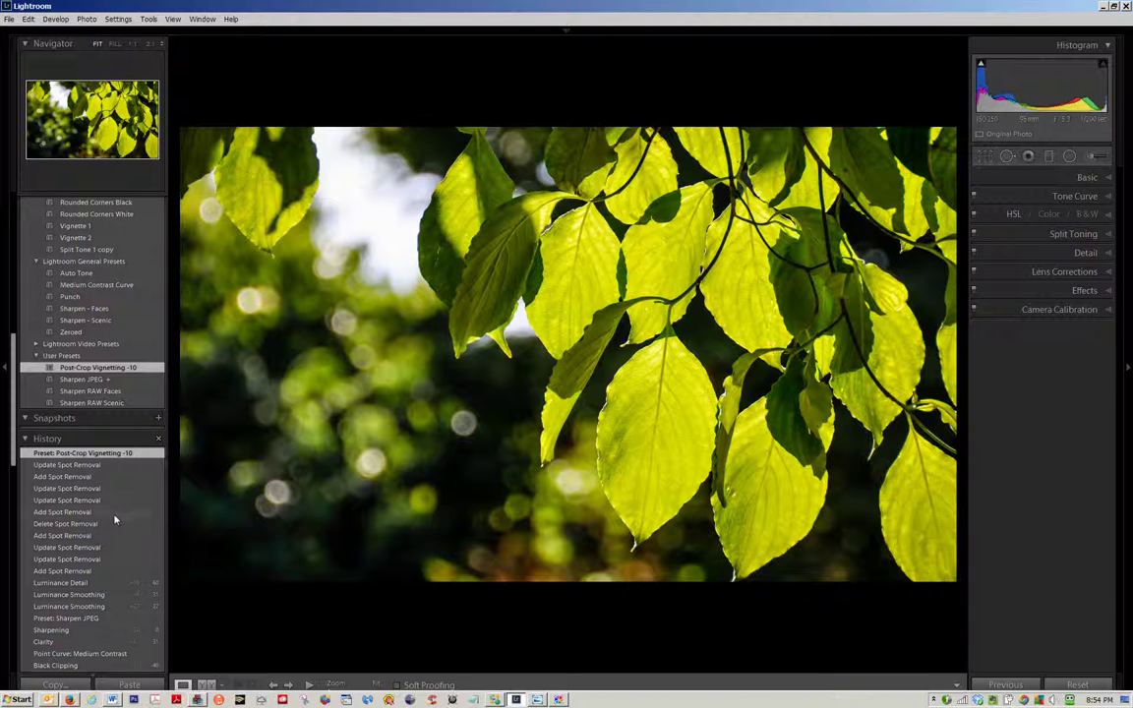
scroll(114, 520, "down", 3)
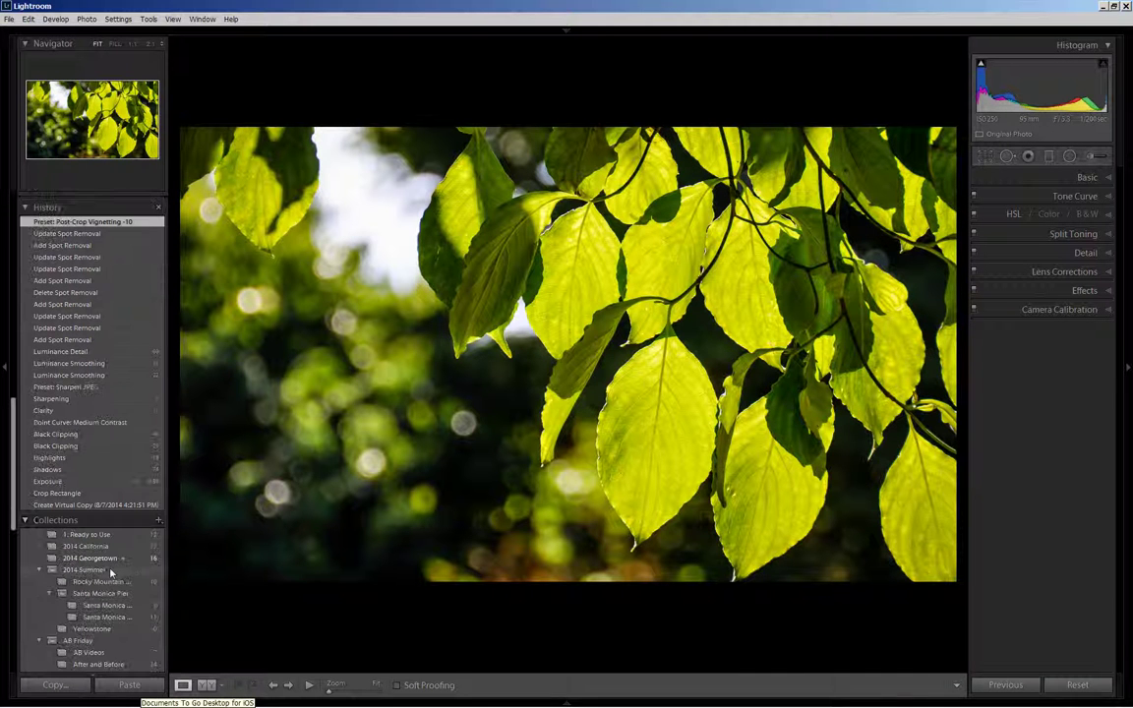
left_click(115, 505)
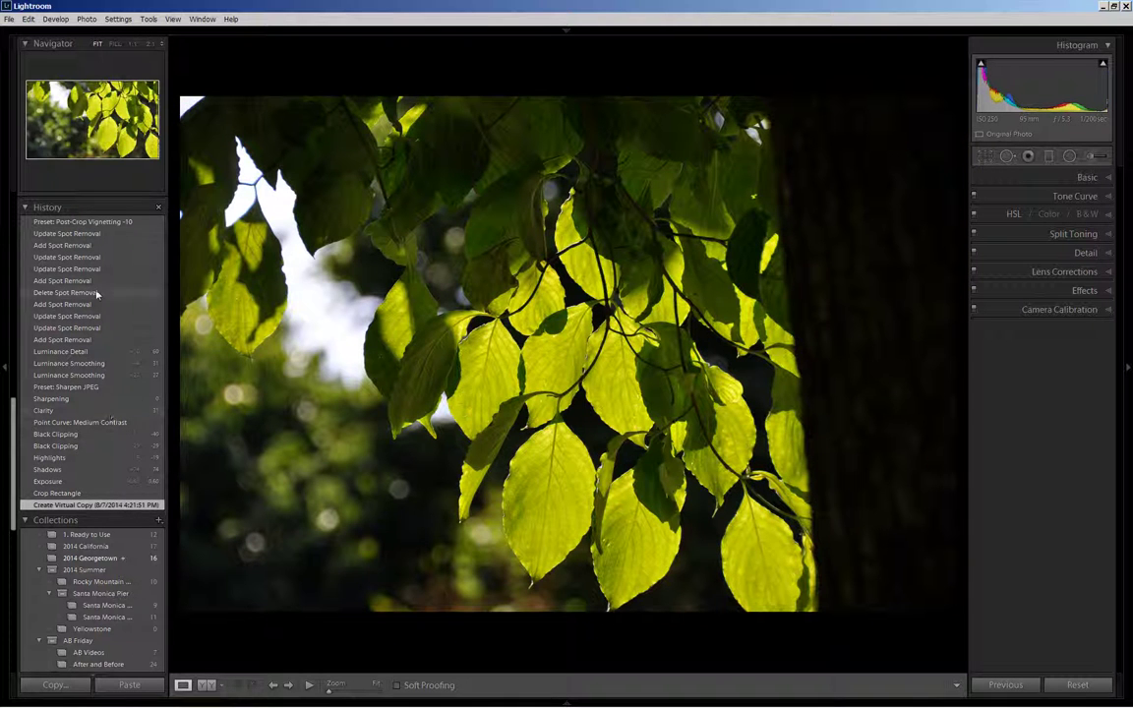
scroll(90, 276, "up", 3)
left_click(86, 455)
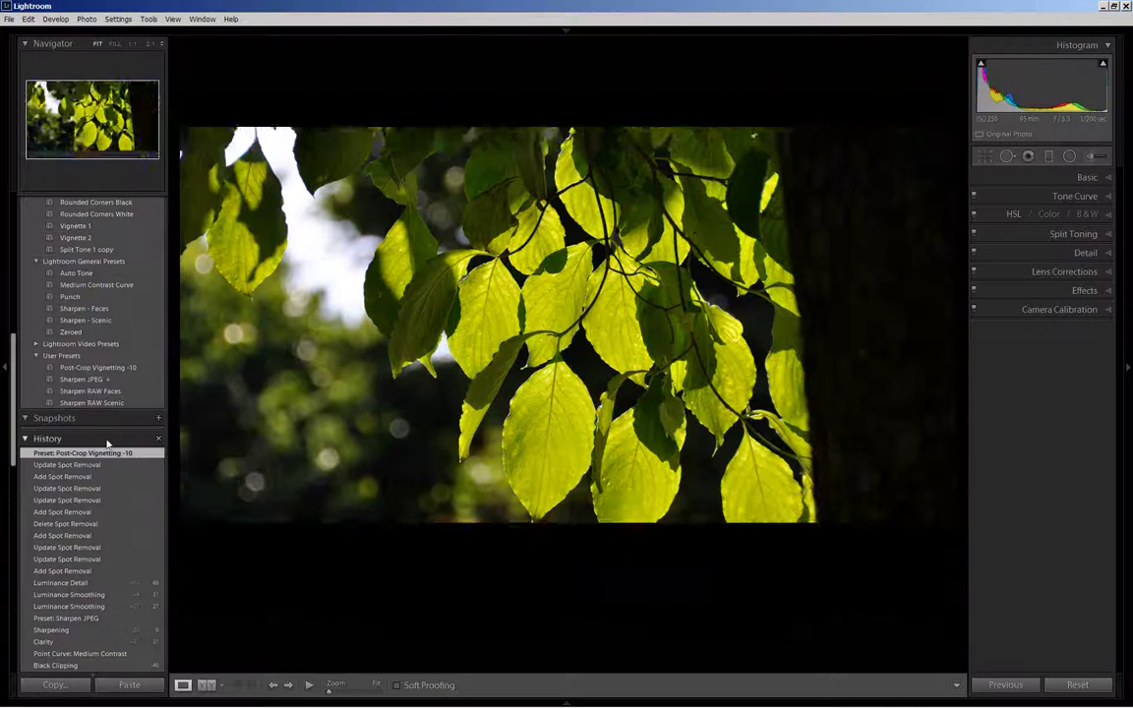